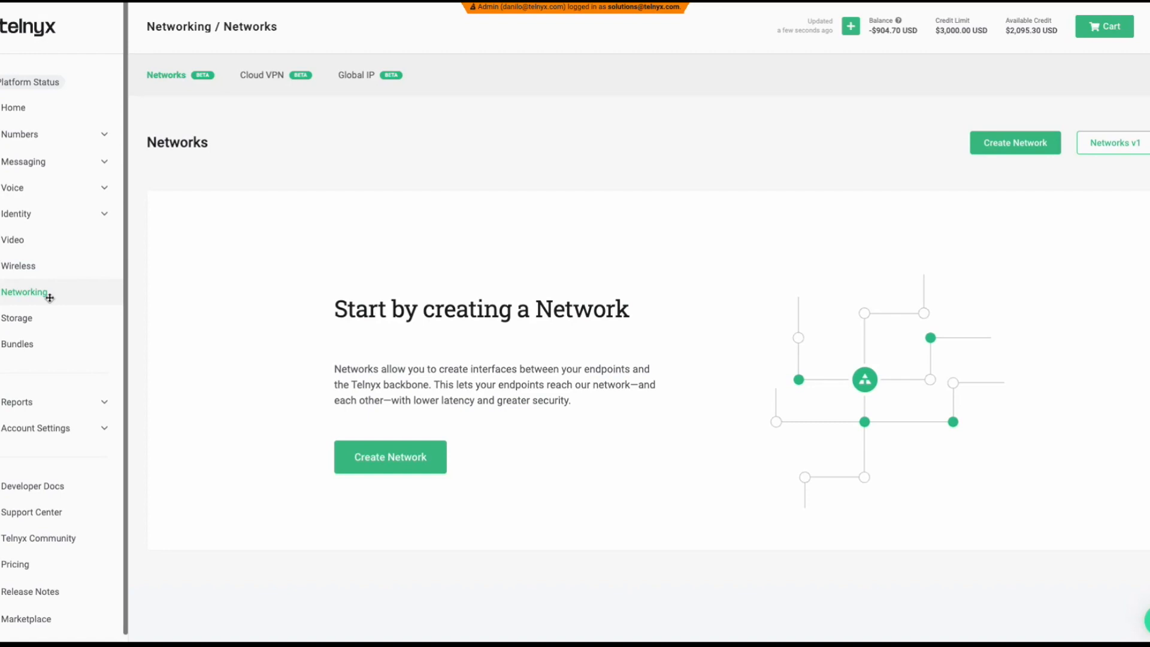
Create a new network named GER-Network.
{"action": "left_click", "coordinate": [420, 457]}
{"action": "left_click", "coordinate": [482, 190]}
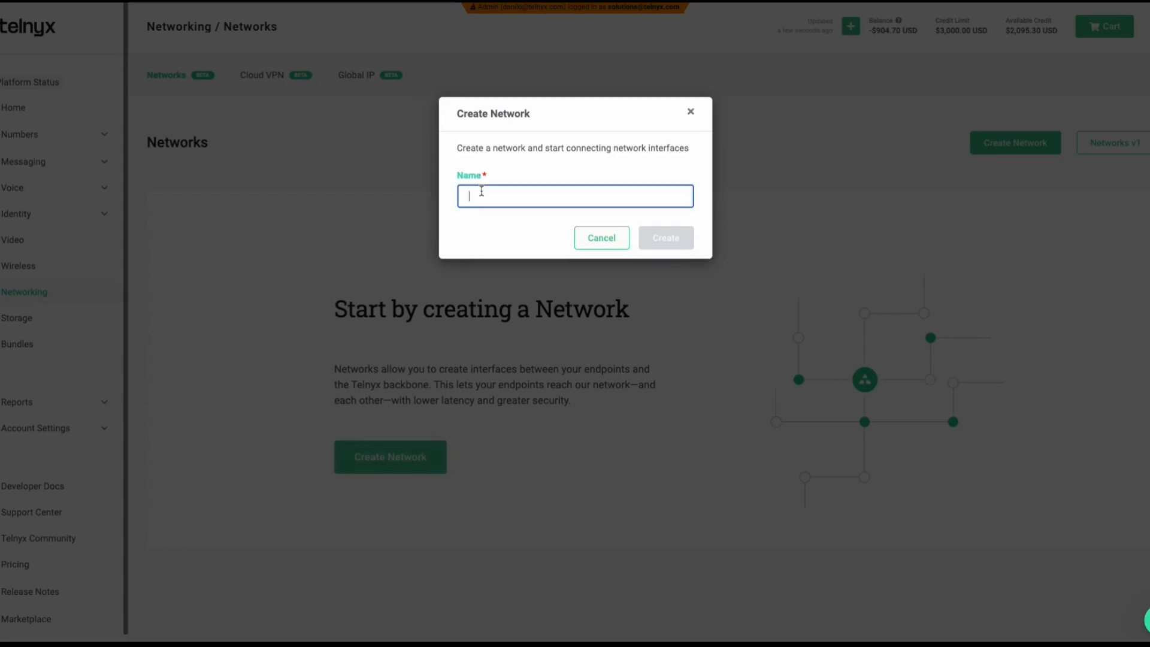
{"action": "type", "text": "GER-Netw"}
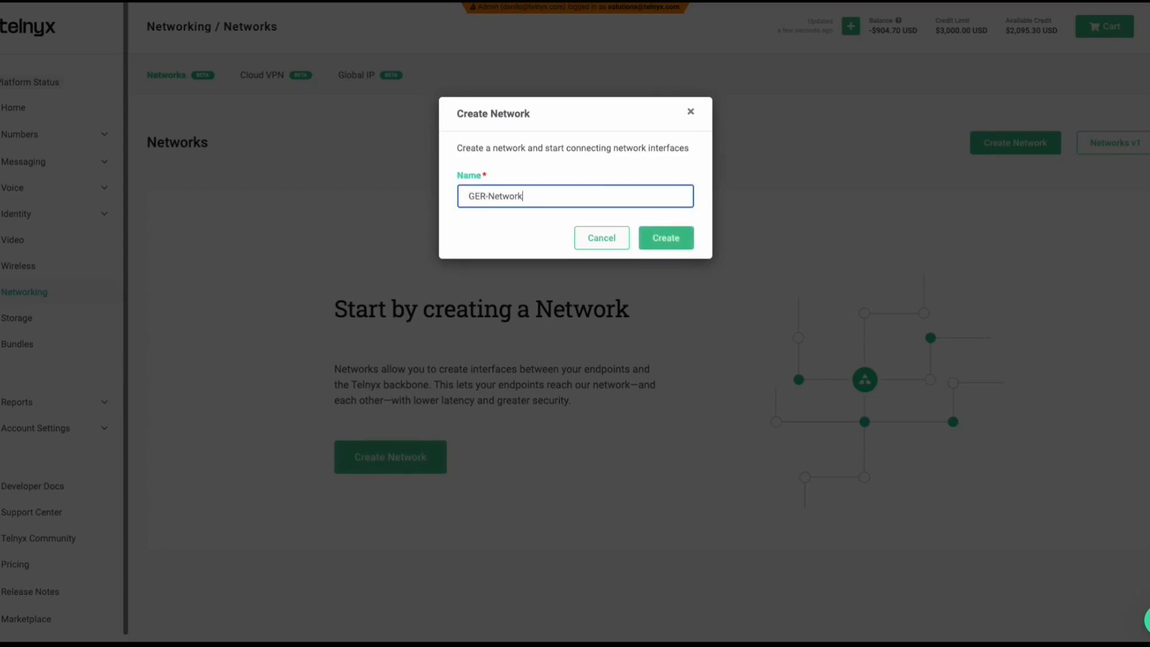
{"action": "type", "text": "ork"}
{"action": "left_click", "coordinate": [666, 237]}
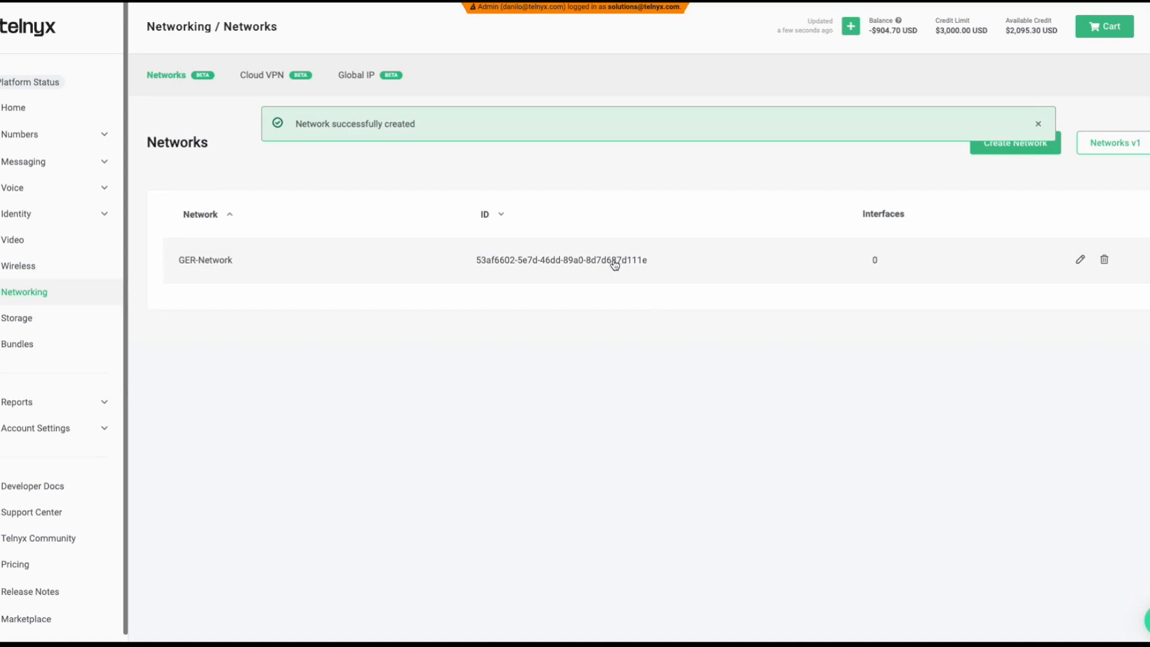
Buy a Global IP with GER-Global-IP as both name and description, on the 10 Mbps tier.
{"action": "left_click", "coordinate": [346, 76]}
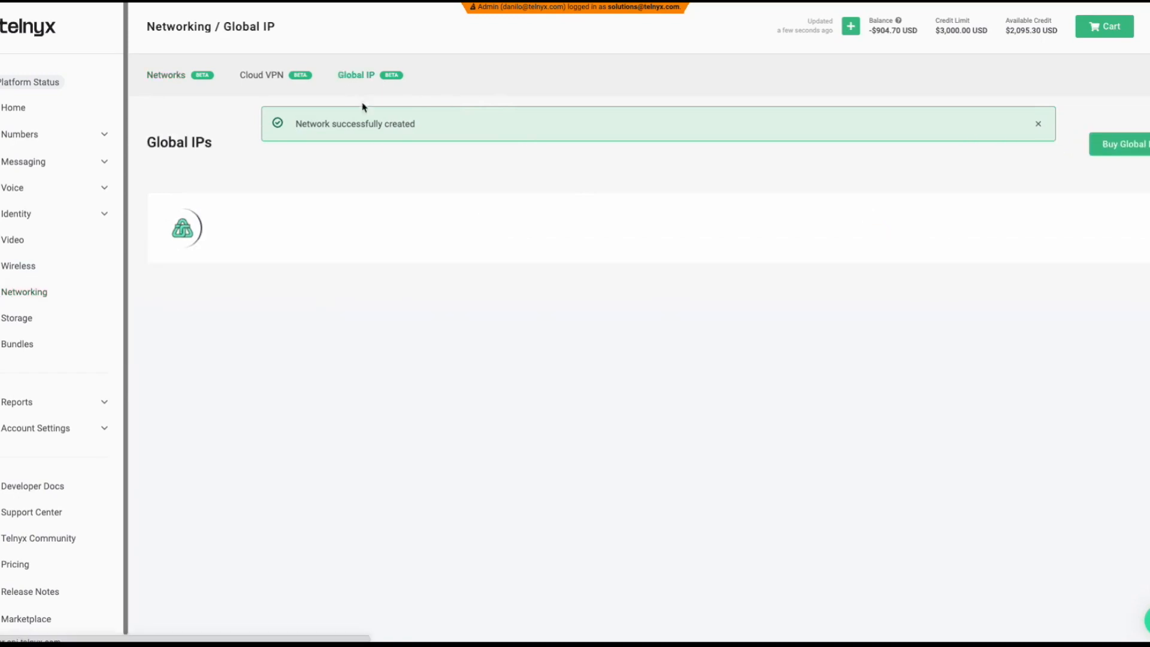
{"action": "left_click", "coordinate": [1115, 157]}
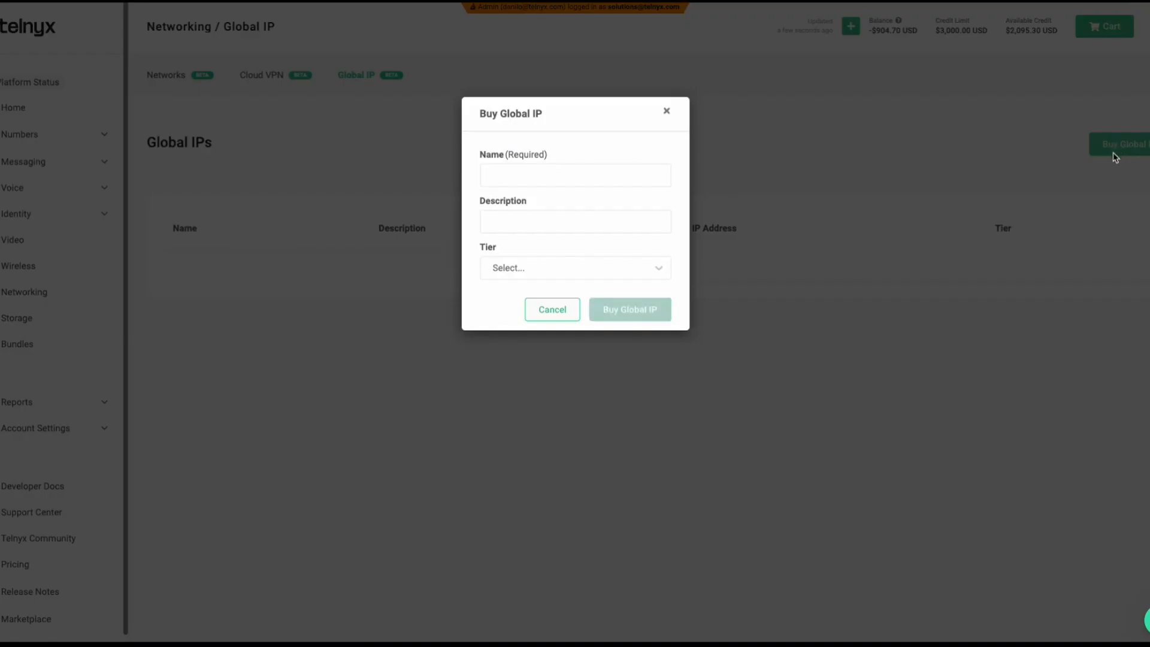
{"action": "left_click", "coordinate": [547, 172]}
{"action": "type", "text": "GER-Globa"}
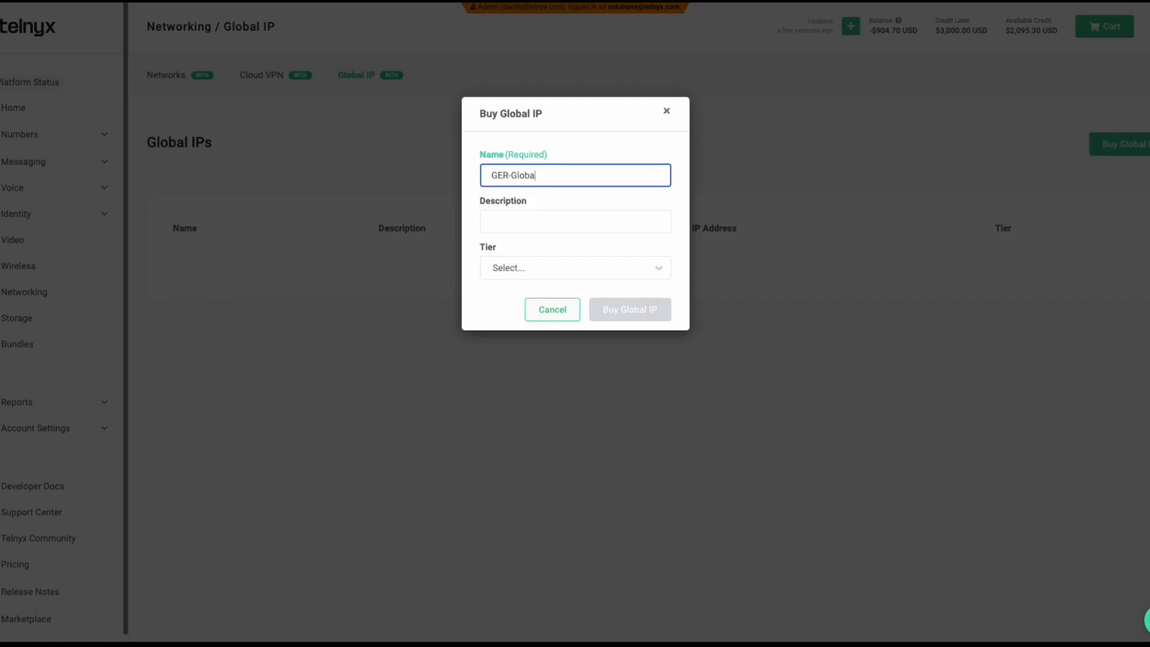
{"action": "type", "text": "l-IP"}
{"action": "triple_click", "coordinate": [533, 178]}
{"action": "key", "text": "ctrl+c"}
{"action": "left_click", "coordinate": [529, 221]}
{"action": "key", "text": "ctrl+v"}
{"action": "left_click", "coordinate": [558, 275]}
{"action": "left_click", "coordinate": [540, 297]}
{"action": "left_click", "coordinate": [638, 310]}
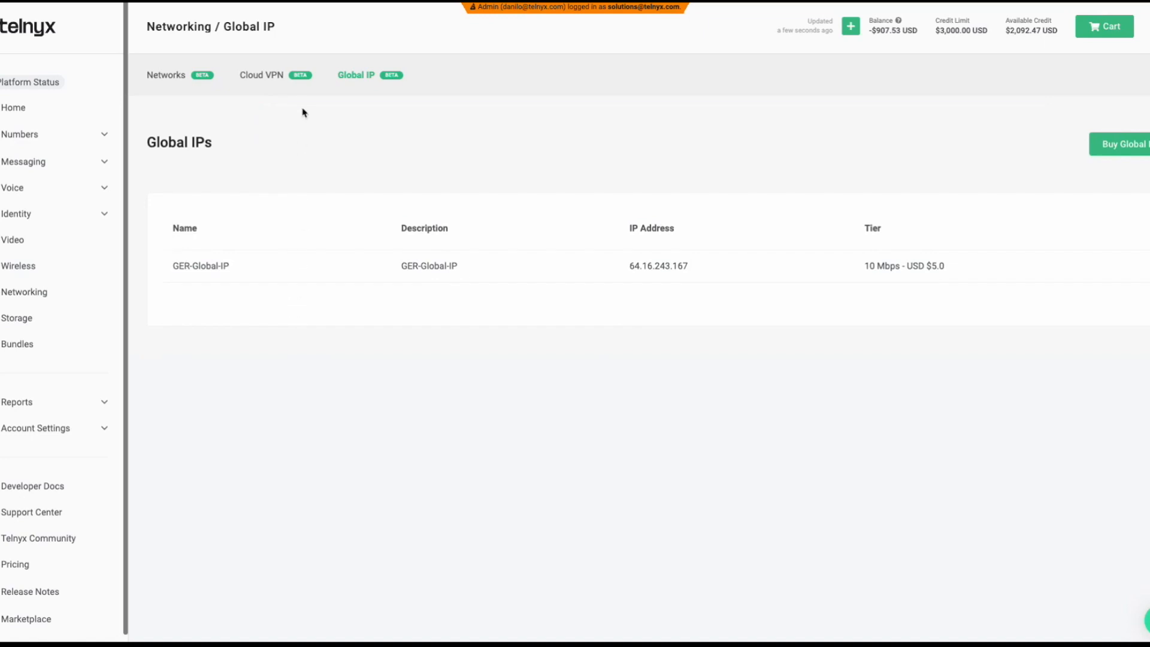
Create a Cloud VPN interface named GER-IF-Ashburn-1 on GER-Network in the Ashburn region, and dismiss the notification.
{"action": "left_click", "coordinate": [258, 78]}
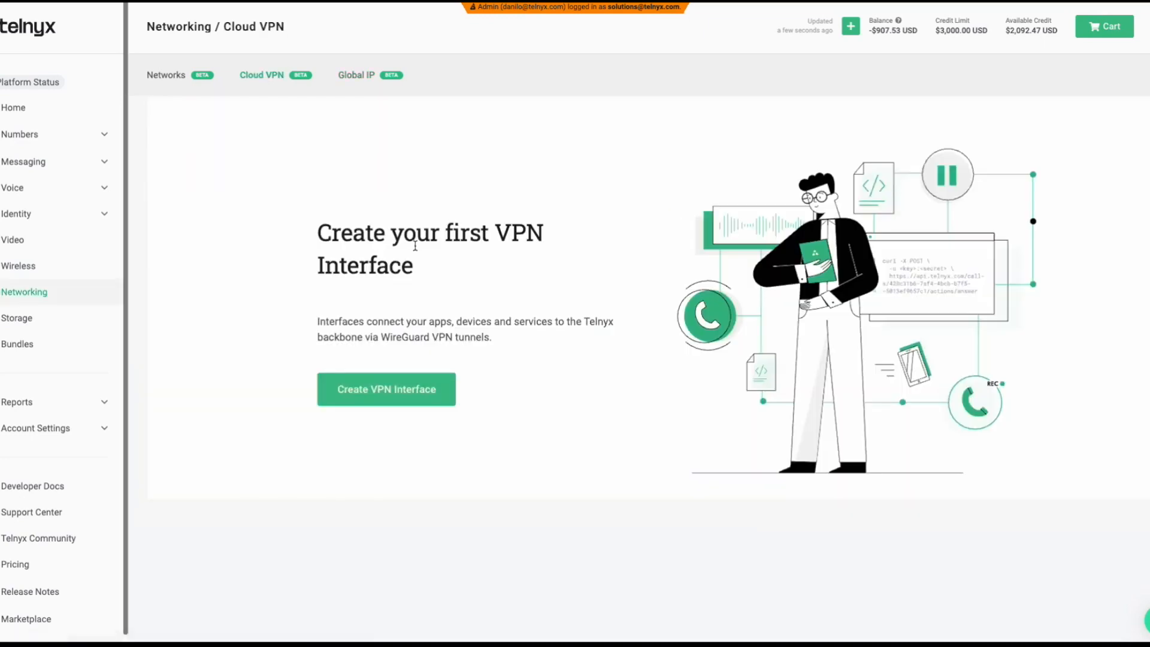
{"action": "left_click", "coordinate": [375, 399]}
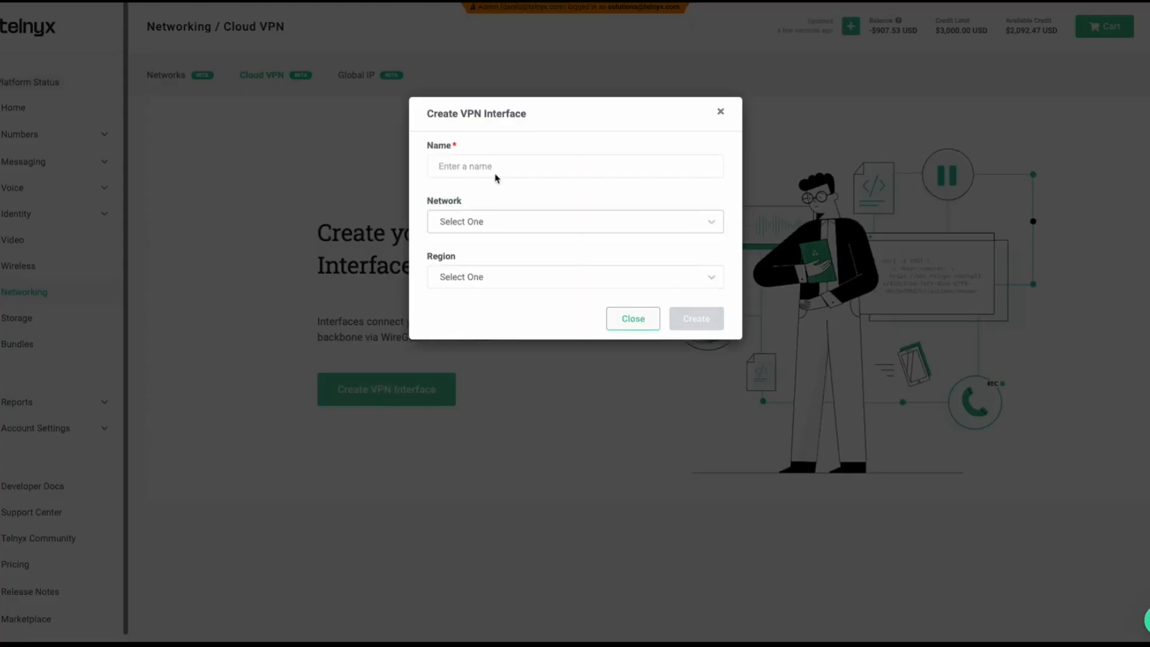
{"action": "left_click", "coordinate": [484, 171]}
{"action": "type", "text": "GER-I"}
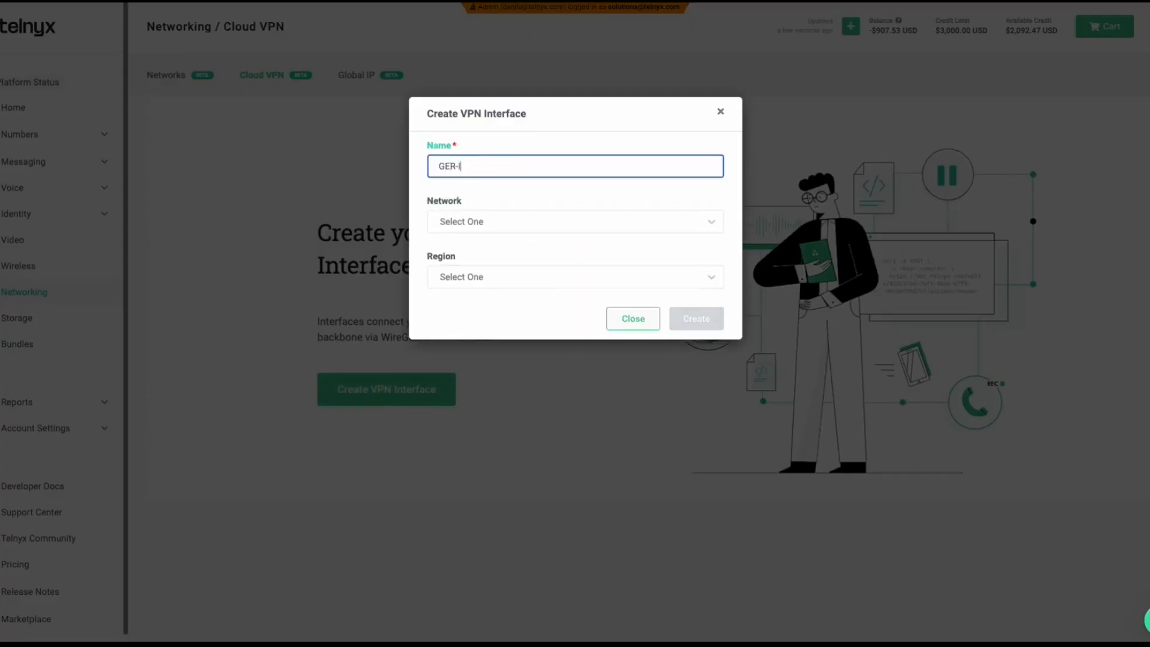
{"action": "type", "text": "F-Ashburn-1"}
{"action": "left_click", "coordinate": [480, 222]}
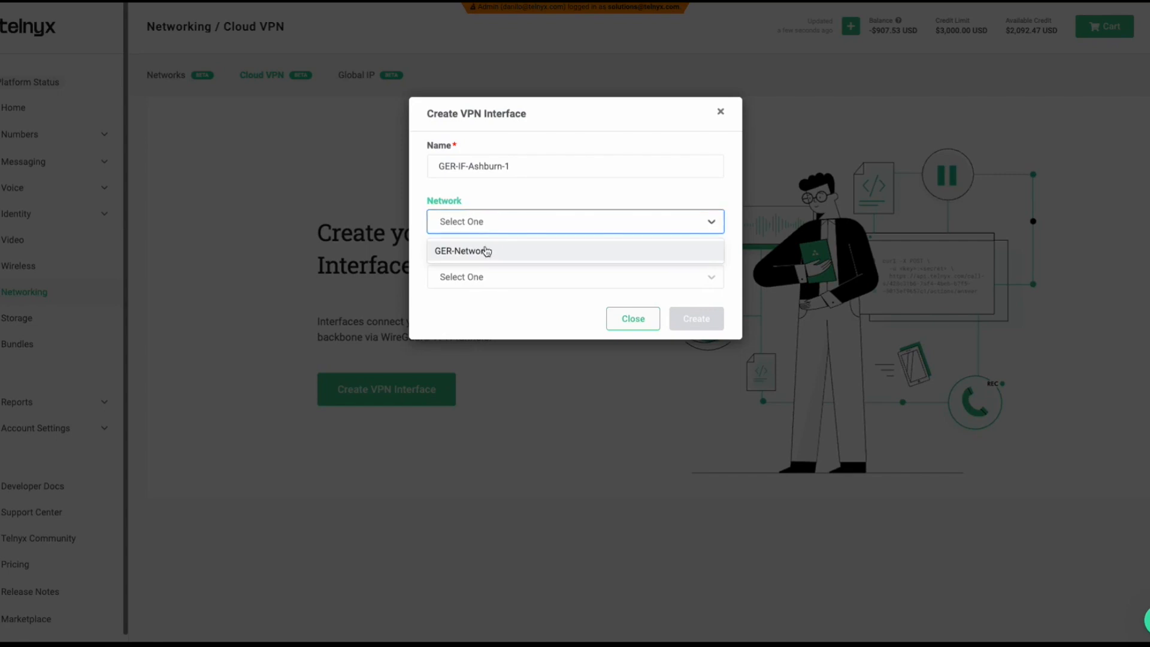
{"action": "left_click", "coordinate": [484, 250]}
{"action": "left_click", "coordinate": [489, 278]}
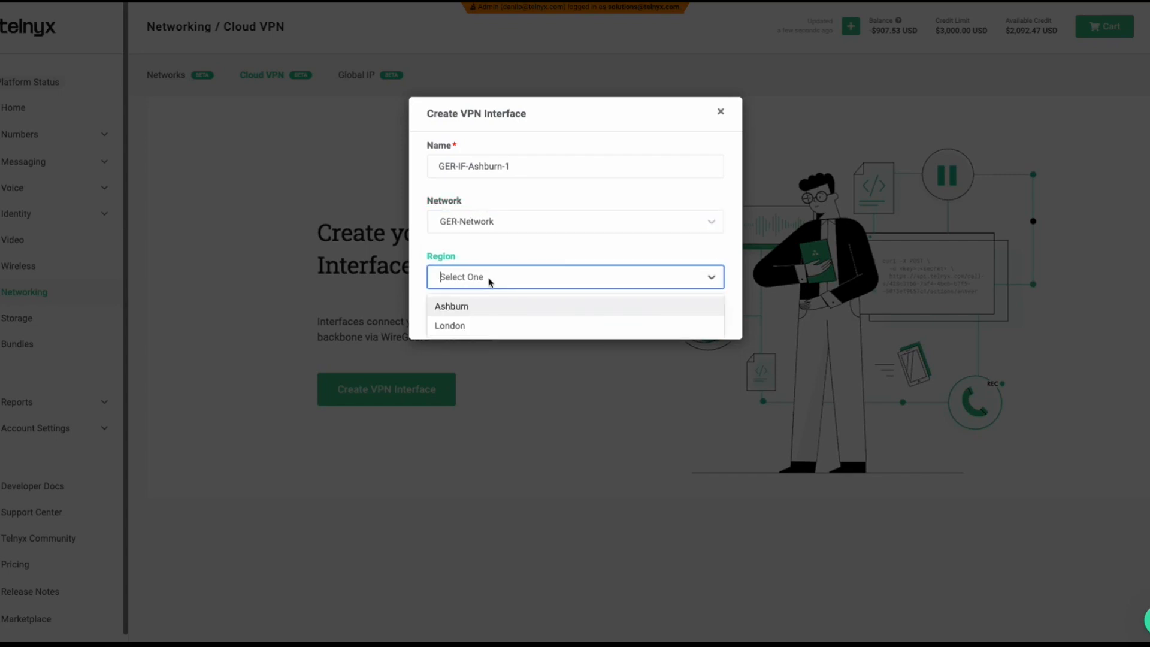
{"action": "left_click", "coordinate": [480, 309]}
{"action": "left_click", "coordinate": [706, 318]}
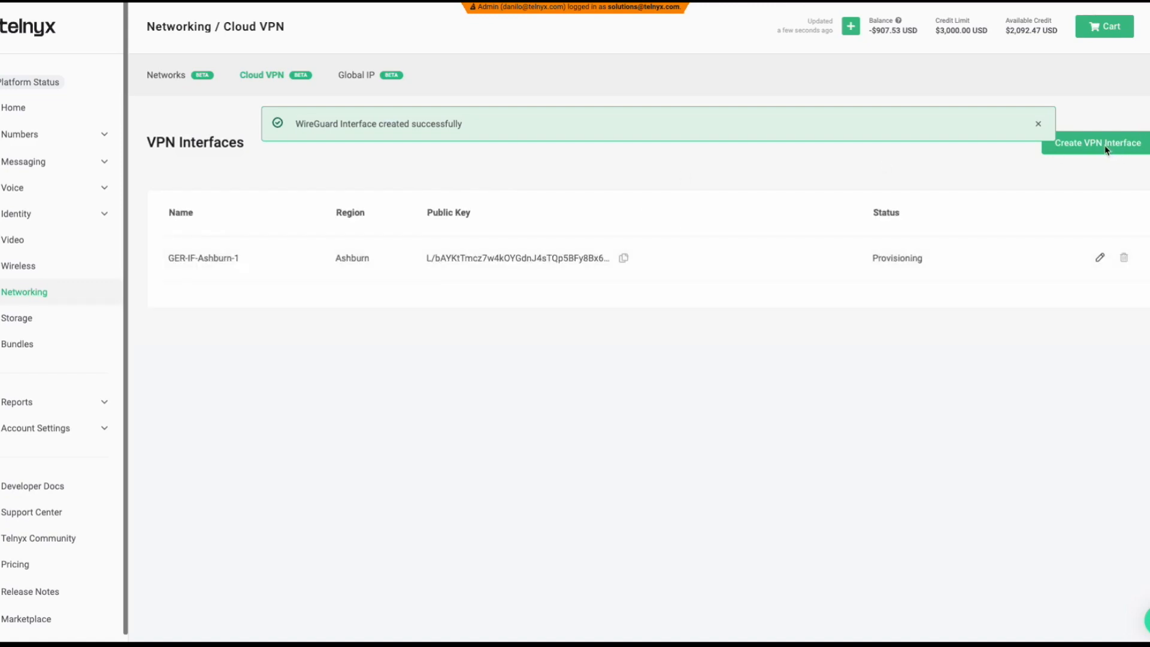
{"action": "left_click", "coordinate": [1038, 124]}
Create a second VPN interface named GER-IF-London-1 on GER-Network in the London region.
{"action": "left_click", "coordinate": [1063, 143]}
{"action": "left_click", "coordinate": [503, 165]}
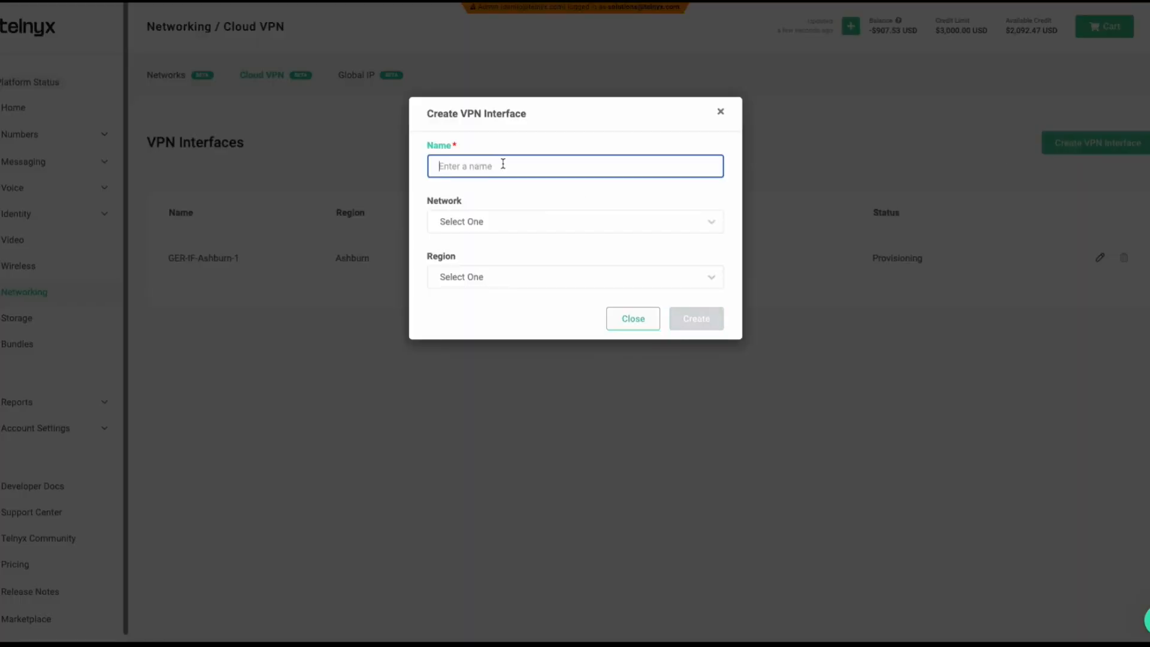
{"action": "type", "text": "GER-IF-London-1"}
{"action": "left_click", "coordinate": [483, 223]}
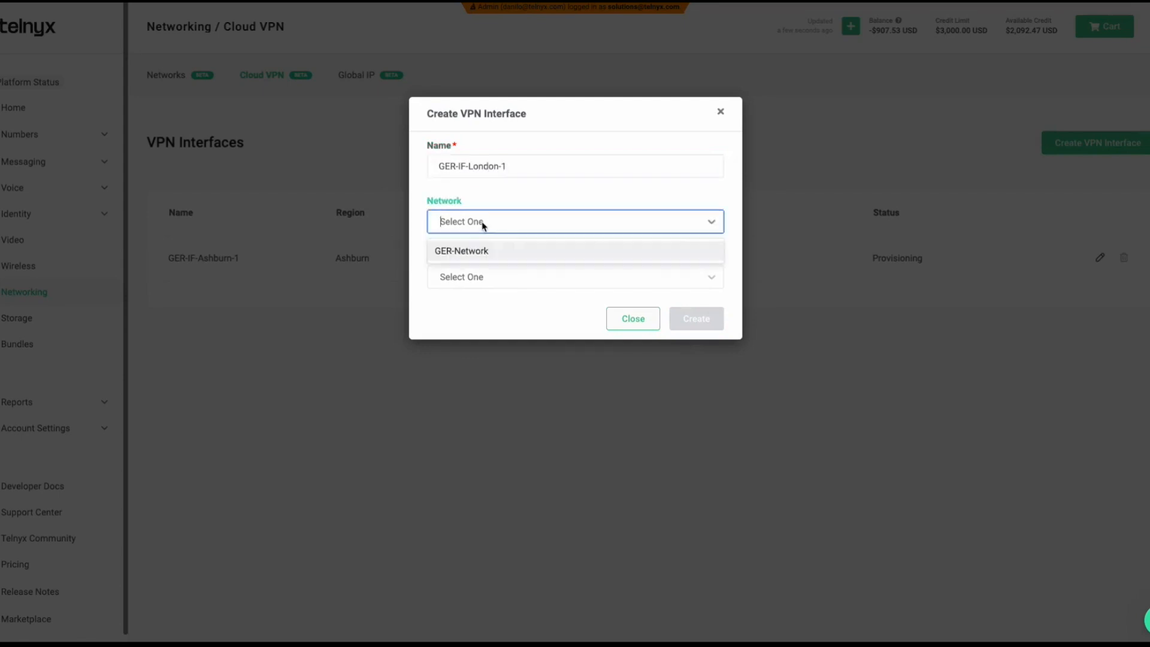
{"action": "left_click", "coordinate": [472, 251]}
{"action": "left_click", "coordinate": [467, 277]}
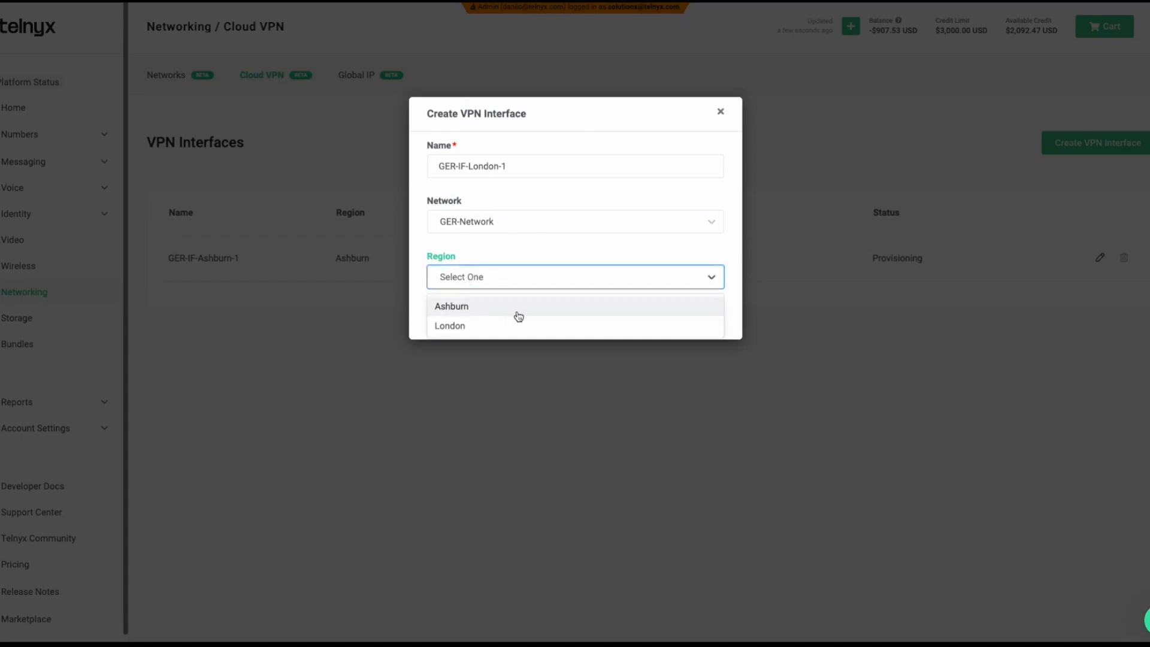
{"action": "left_click", "coordinate": [525, 333]}
{"action": "left_click", "coordinate": [697, 321]}
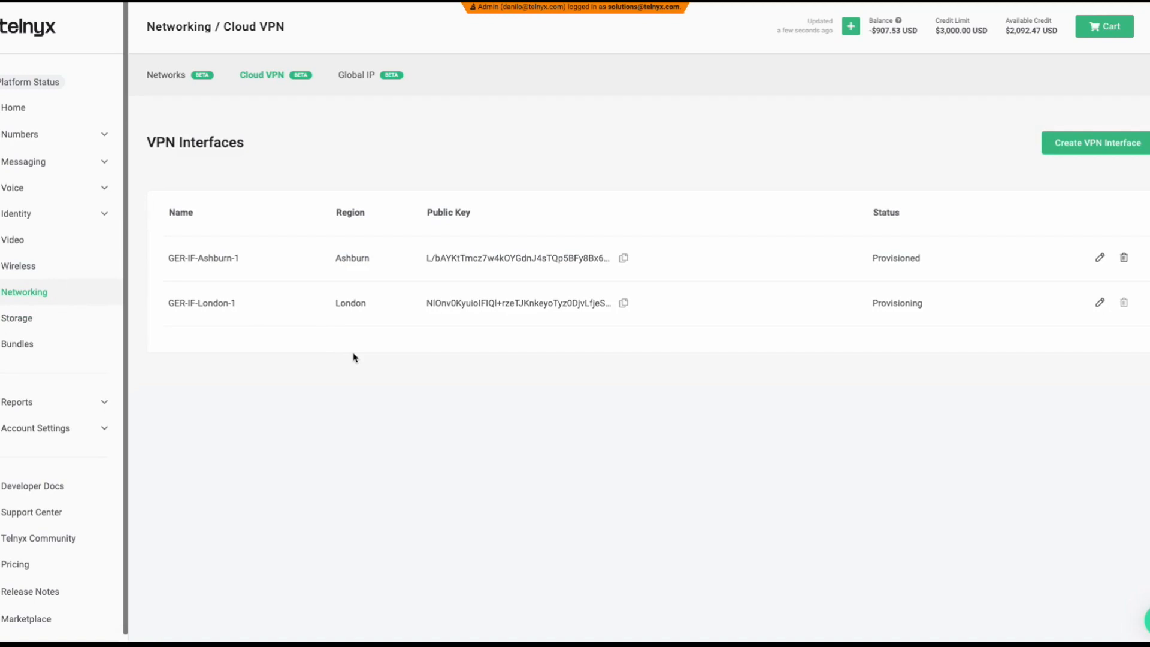
Add a peer named GER-Peer-Ashburn-1 with a generated key pair to the GER-IF-Ashburn-1 interface.
{"action": "left_click", "coordinate": [717, 265]}
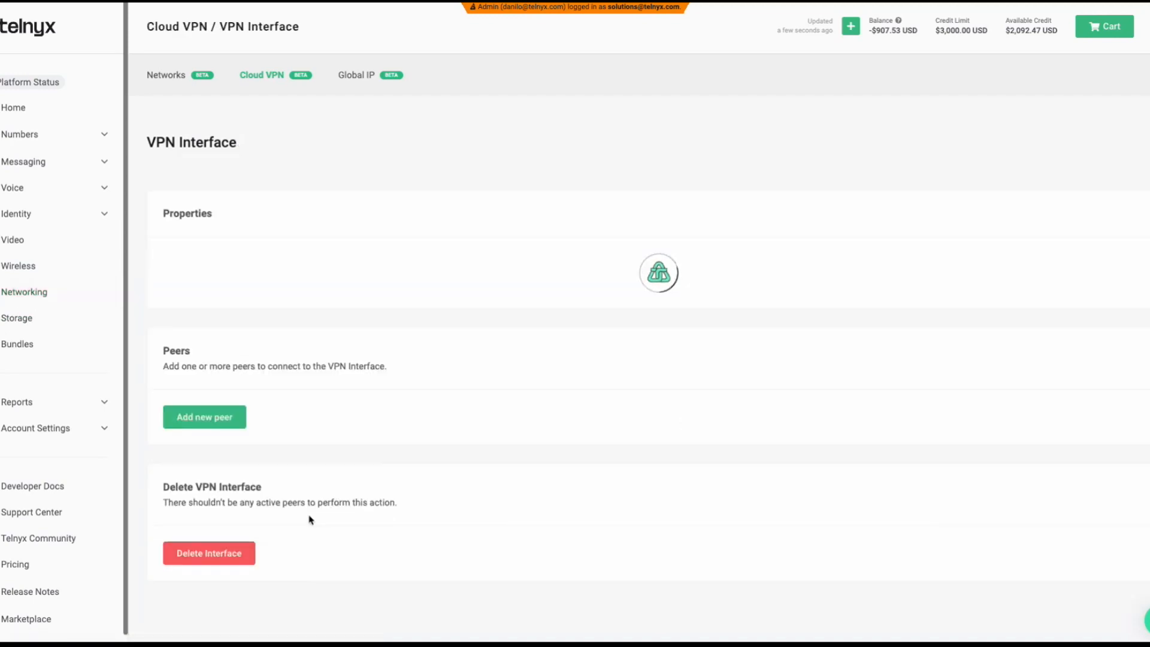
{"action": "left_click", "coordinate": [199, 585]}
{"action": "left_click", "coordinate": [441, 180]}
{"action": "type", "text": "G"}
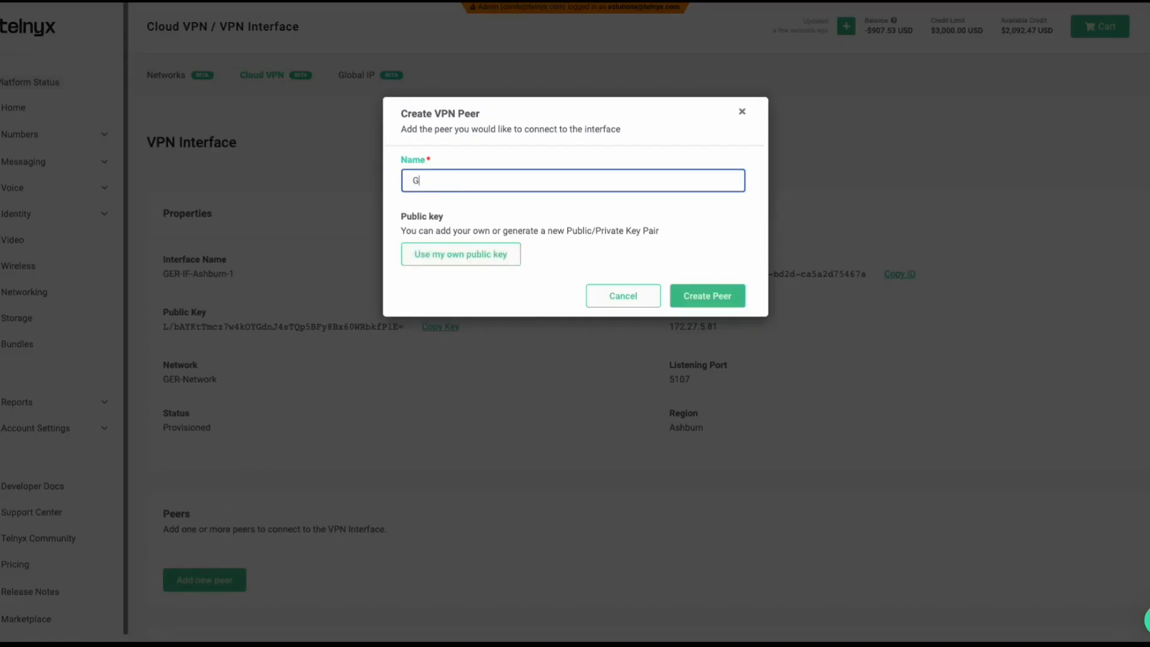
{"action": "type", "text": "ER-Peer-Ashburn-1"}
{"action": "left_click", "coordinate": [688, 293]}
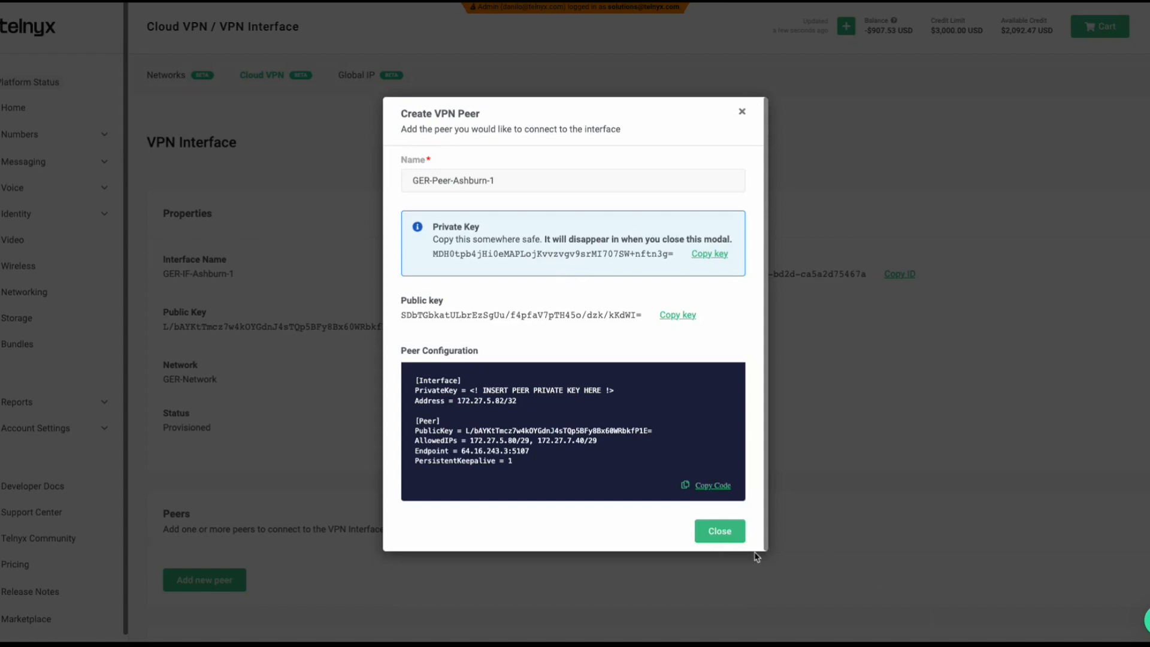
{"action": "left_click", "coordinate": [722, 533]}
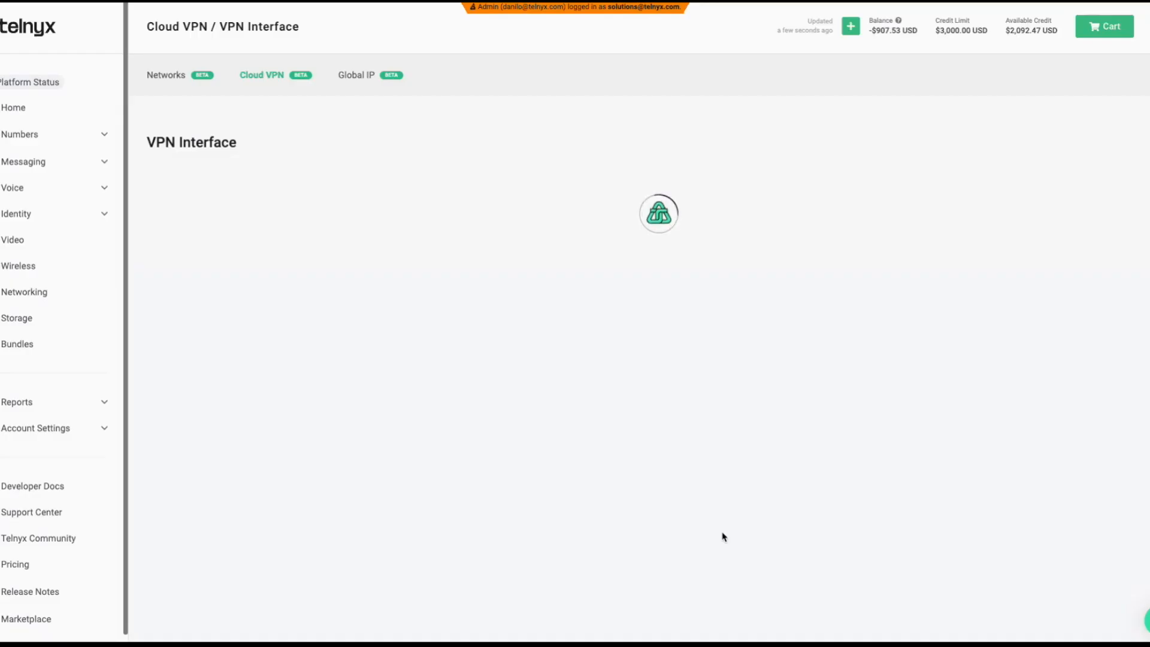
Add a peer named GER-Peer-London-1 with a generated key pair to the GER-IF-London-1 interface.
{"action": "left_click", "coordinate": [256, 76]}
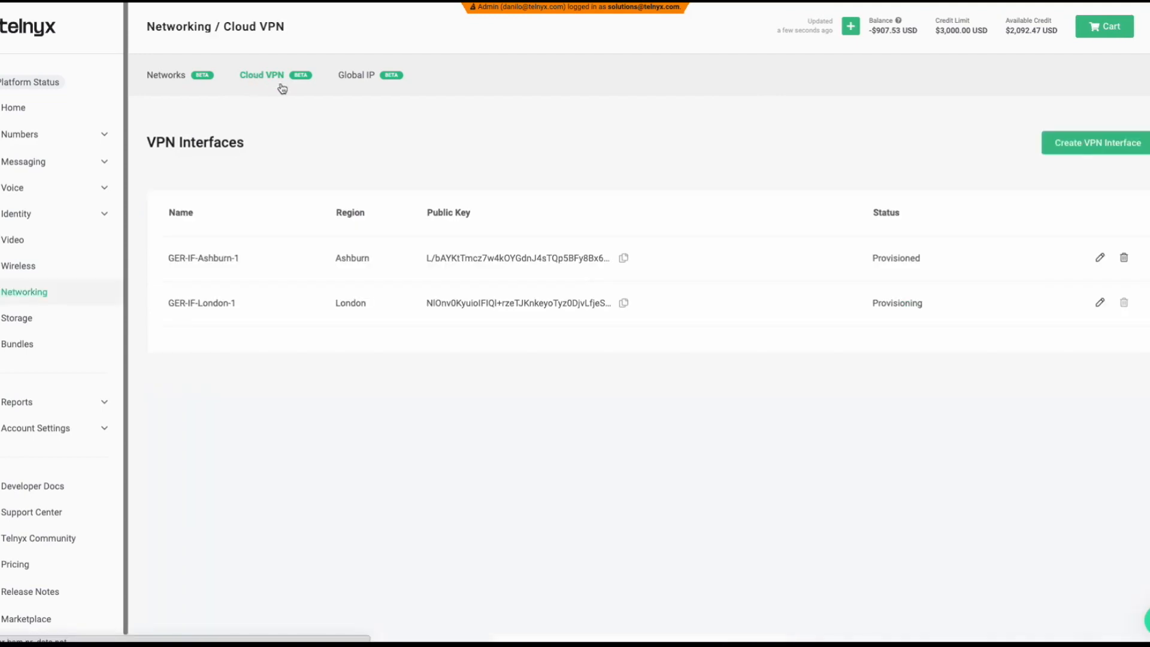
{"action": "left_click", "coordinate": [507, 307]}
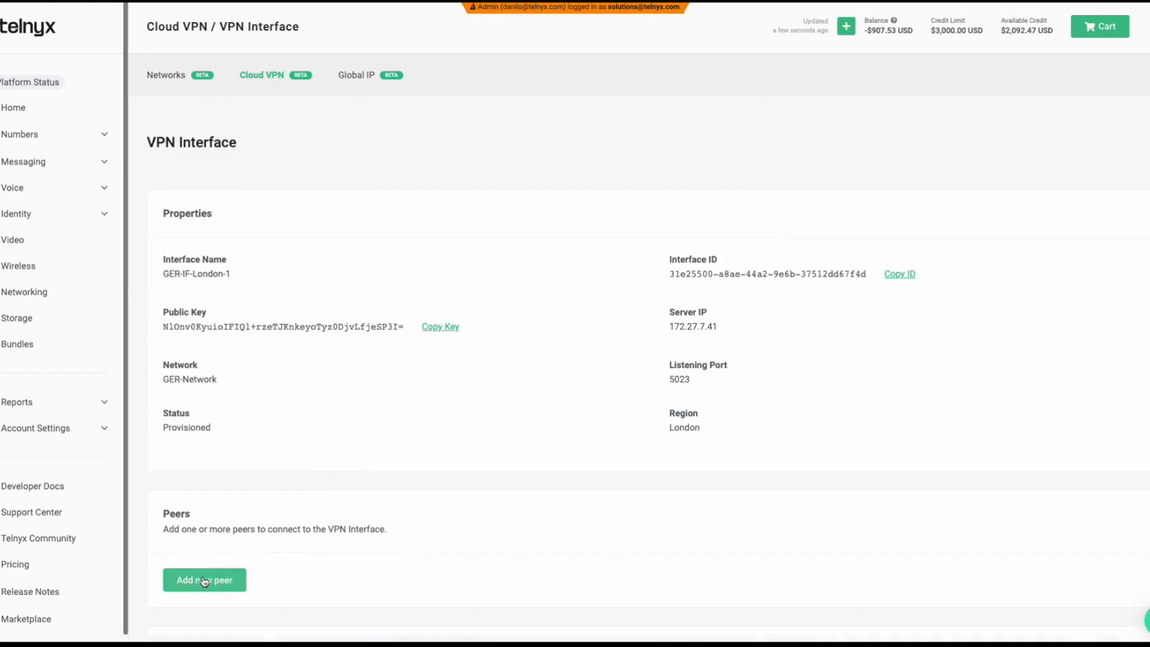
{"action": "left_click", "coordinate": [204, 581]}
{"action": "left_click", "coordinate": [575, 175]}
{"action": "type", "text": "GER"}
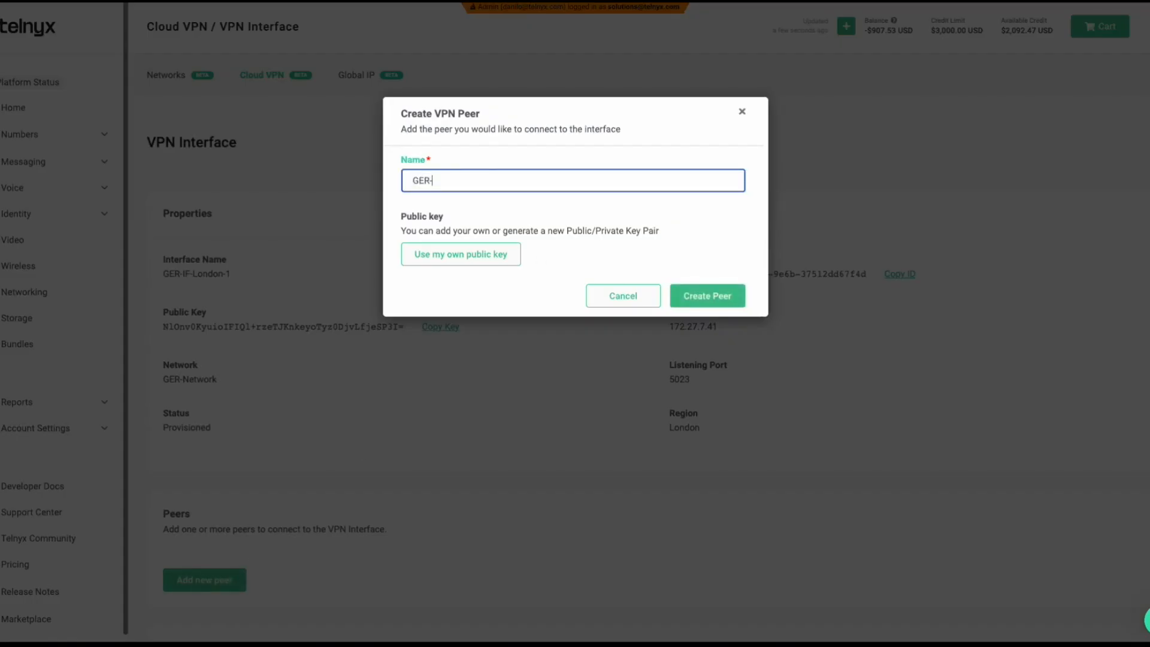
{"action": "type", "text": "-Peer-London-1"}
{"action": "left_click", "coordinate": [720, 300]}
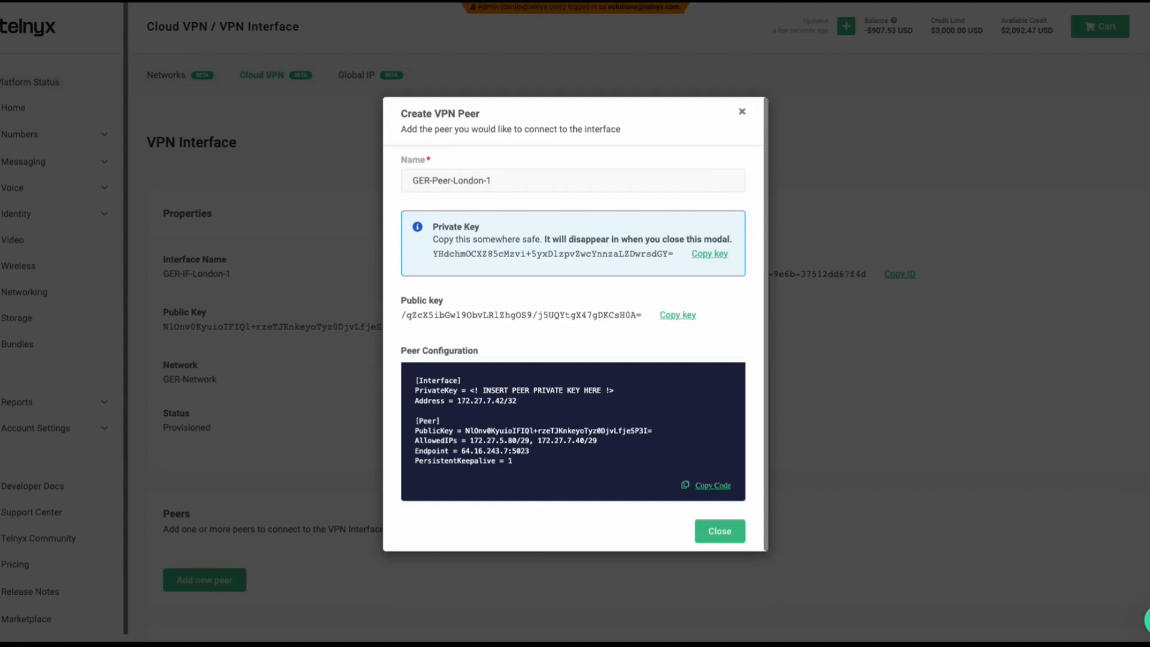
{"action": "left_click", "coordinate": [707, 530]}
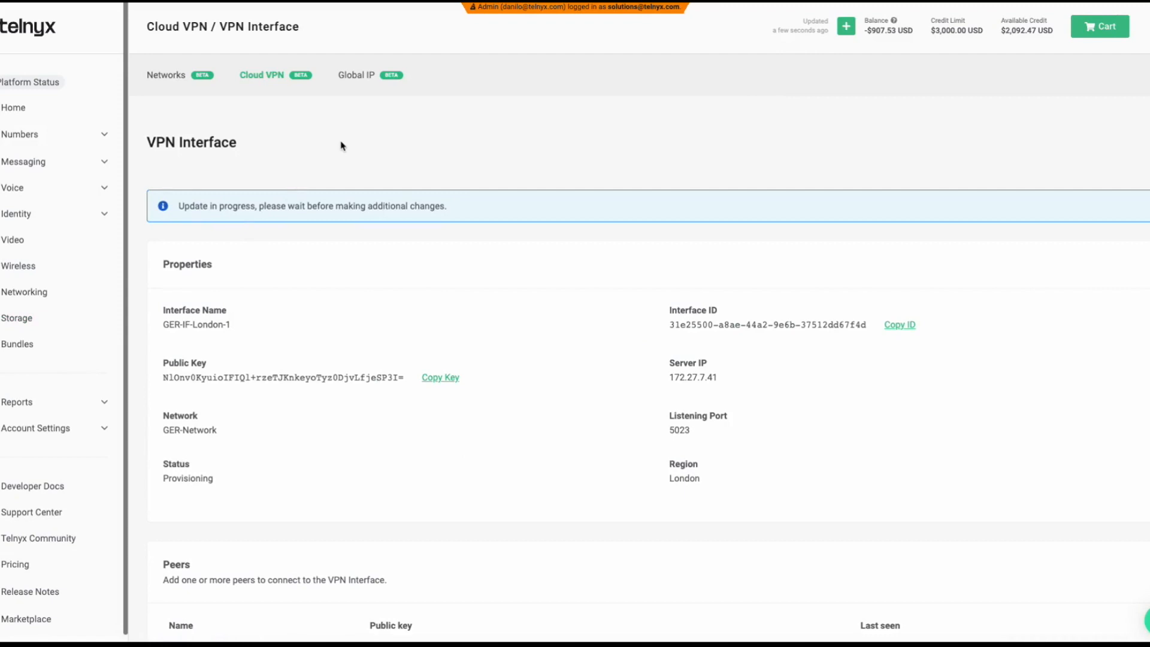
Assign GER-Peer-London-1 to the GER-Global-IP Global IP and copy its WireGuard peer configuration.
{"action": "left_click", "coordinate": [357, 76]}
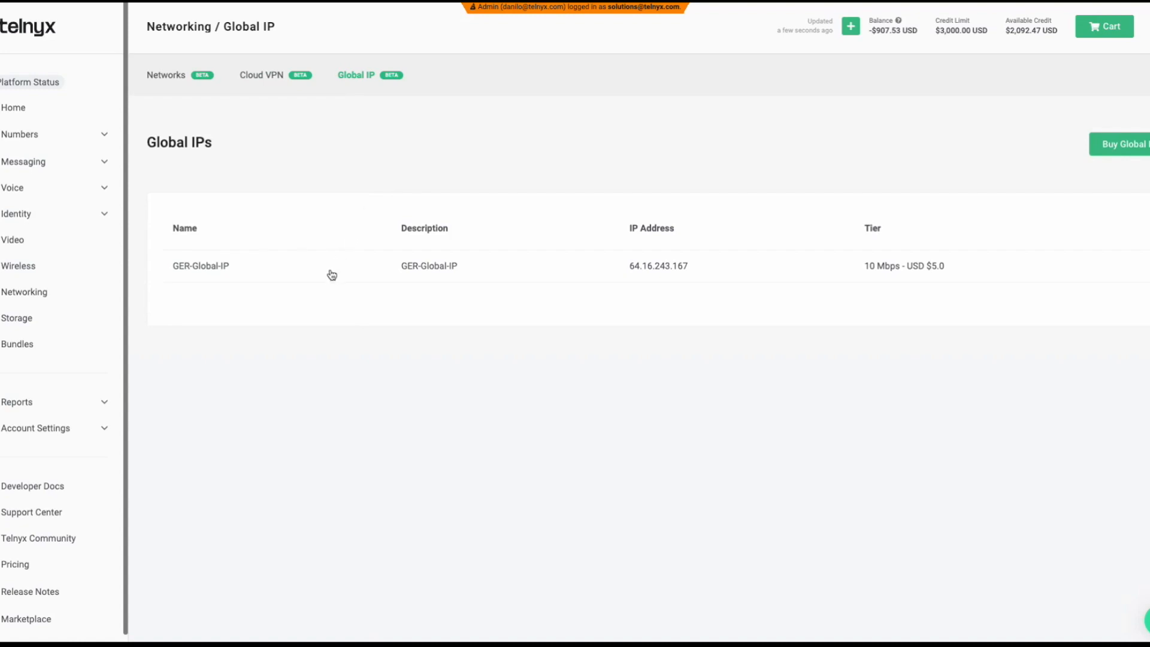
{"action": "left_click", "coordinate": [332, 274]}
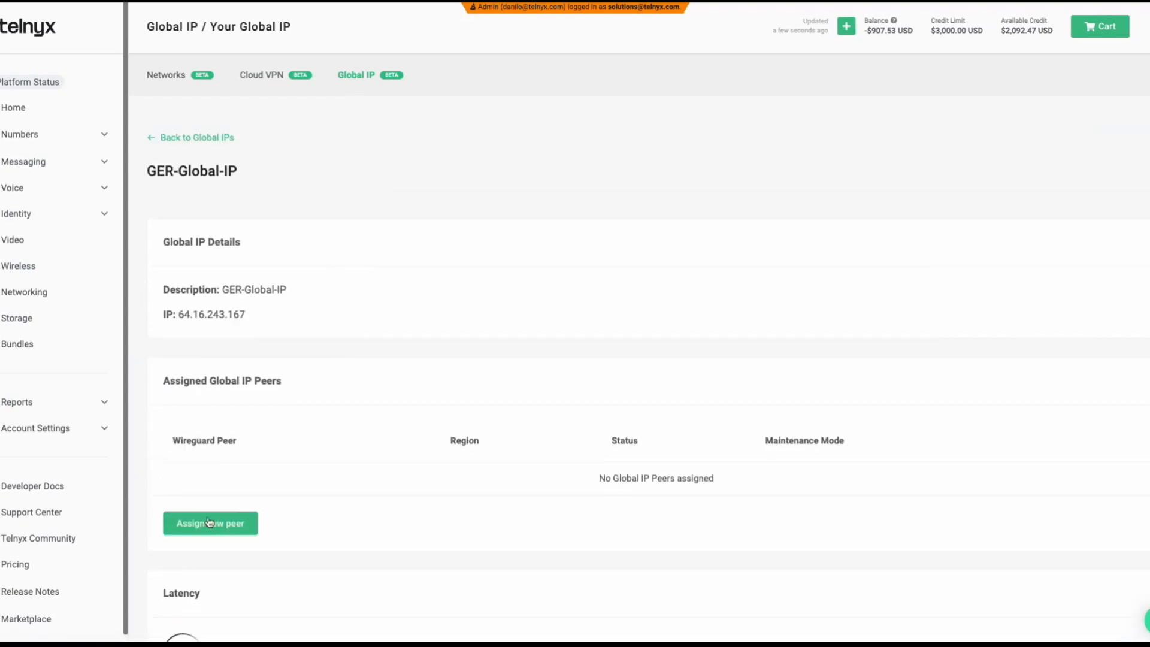
{"action": "left_click", "coordinate": [200, 533]}
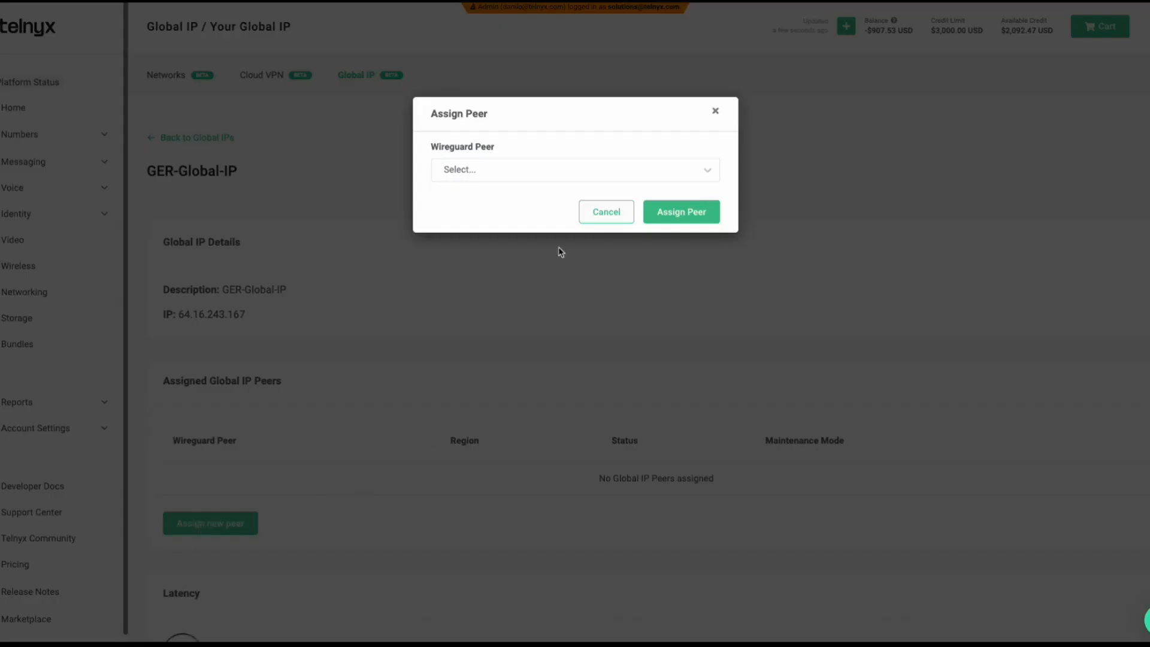
{"action": "left_click", "coordinate": [552, 169]}
{"action": "left_click", "coordinate": [506, 203]}
{"action": "left_click", "coordinate": [694, 218]}
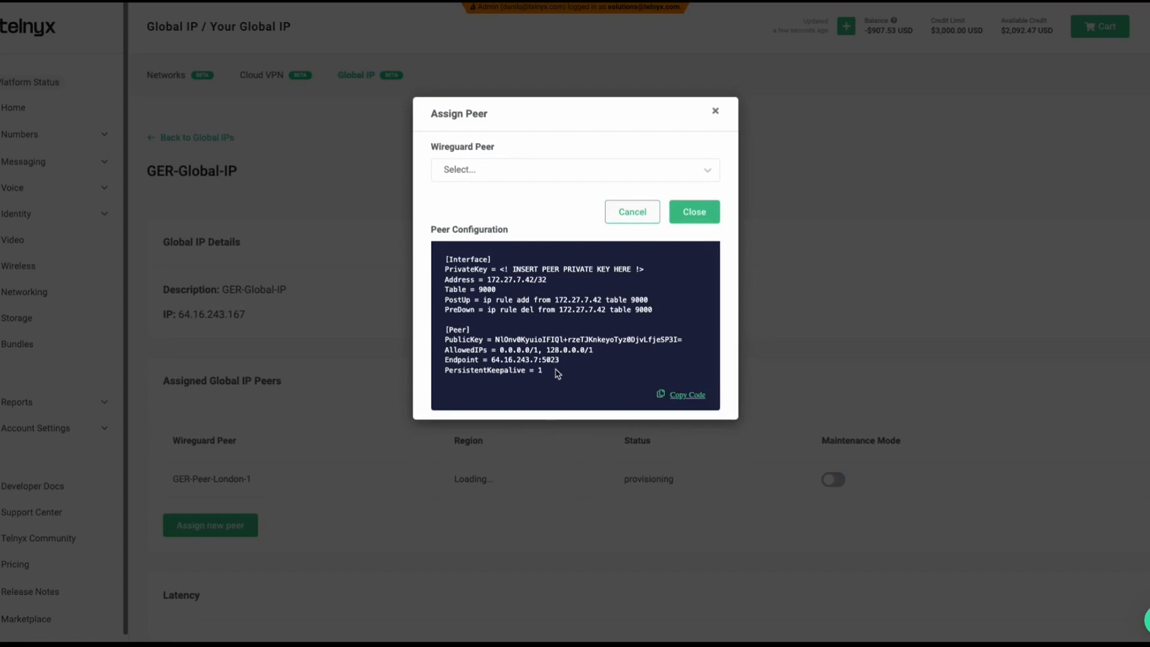
{"action": "left_click_drag", "start_coordinate": [559, 376], "coordinate": [456, 258]}
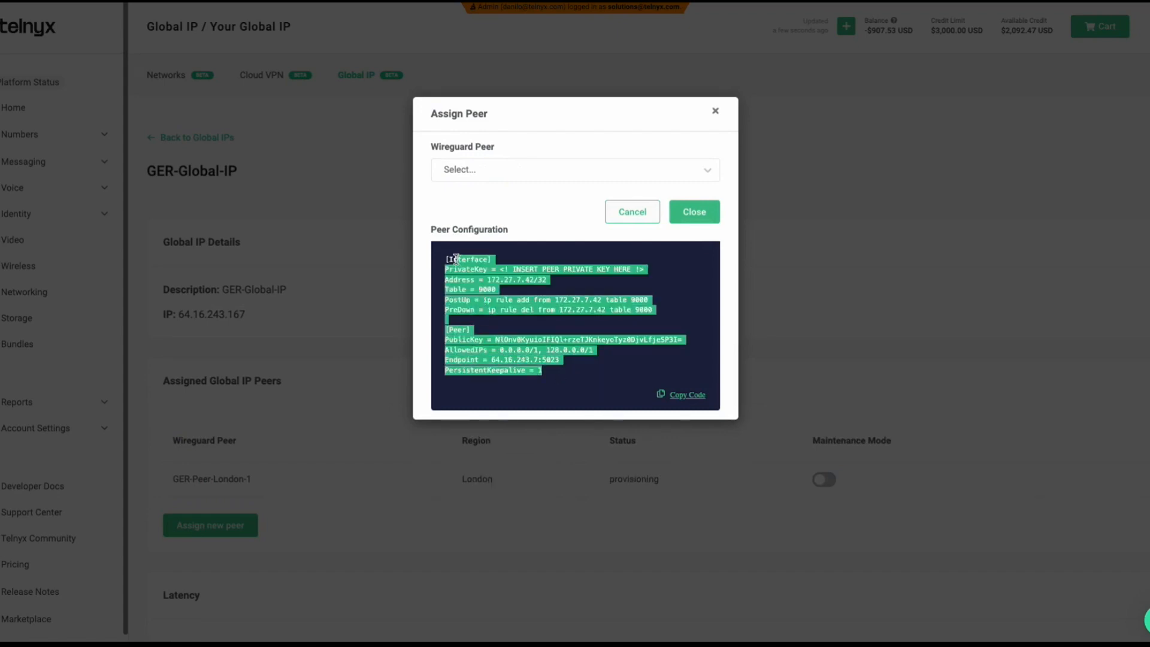
{"action": "left_click", "coordinate": [688, 396]}
{"action": "left_click", "coordinate": [694, 213]}
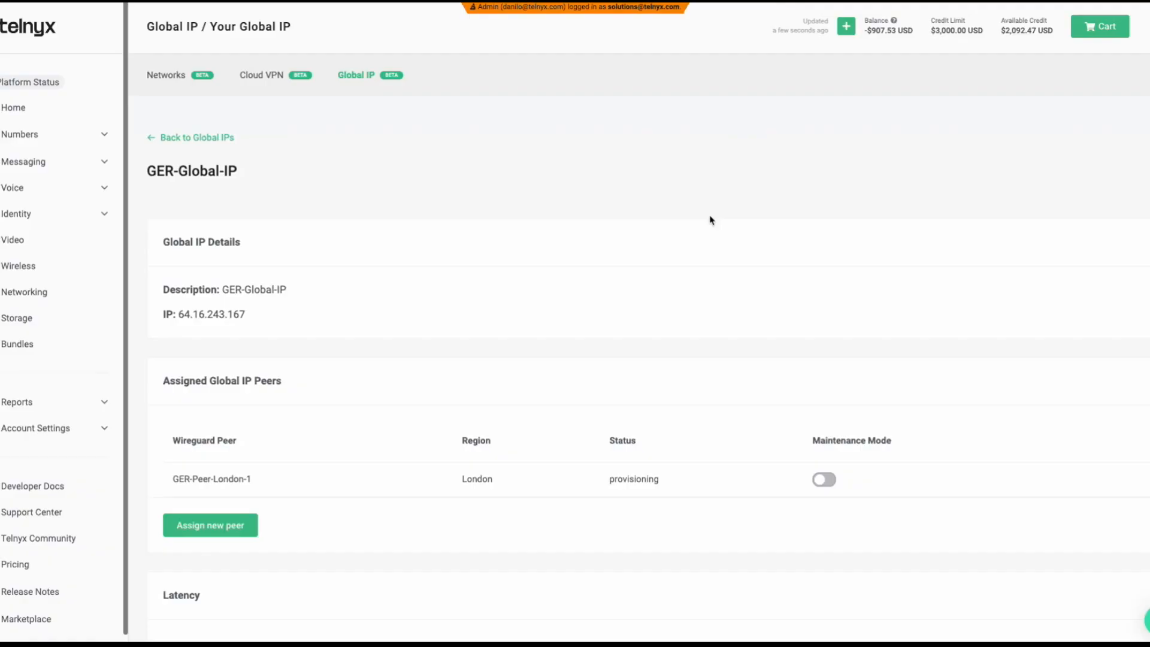
Assign GER-Peer-Ashburn-1 to the same Global IP and copy its peer configuration.
{"action": "left_click", "coordinate": [230, 532]}
{"action": "left_click", "coordinate": [488, 169]}
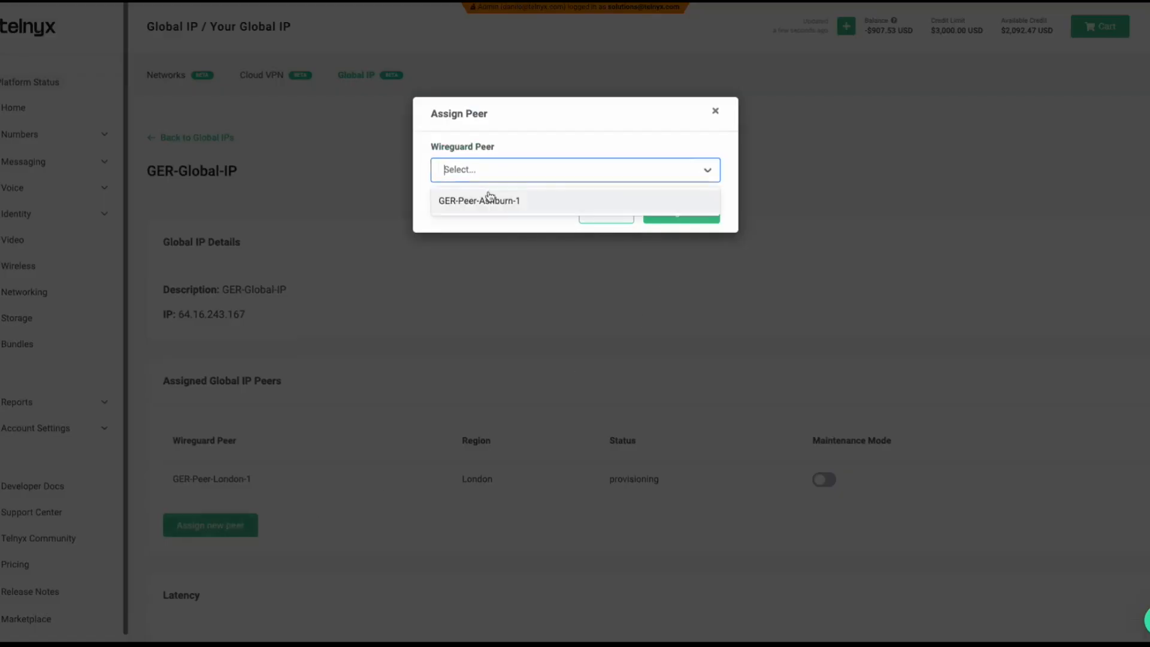
{"action": "left_click", "coordinate": [489, 197]}
{"action": "left_click", "coordinate": [673, 217]}
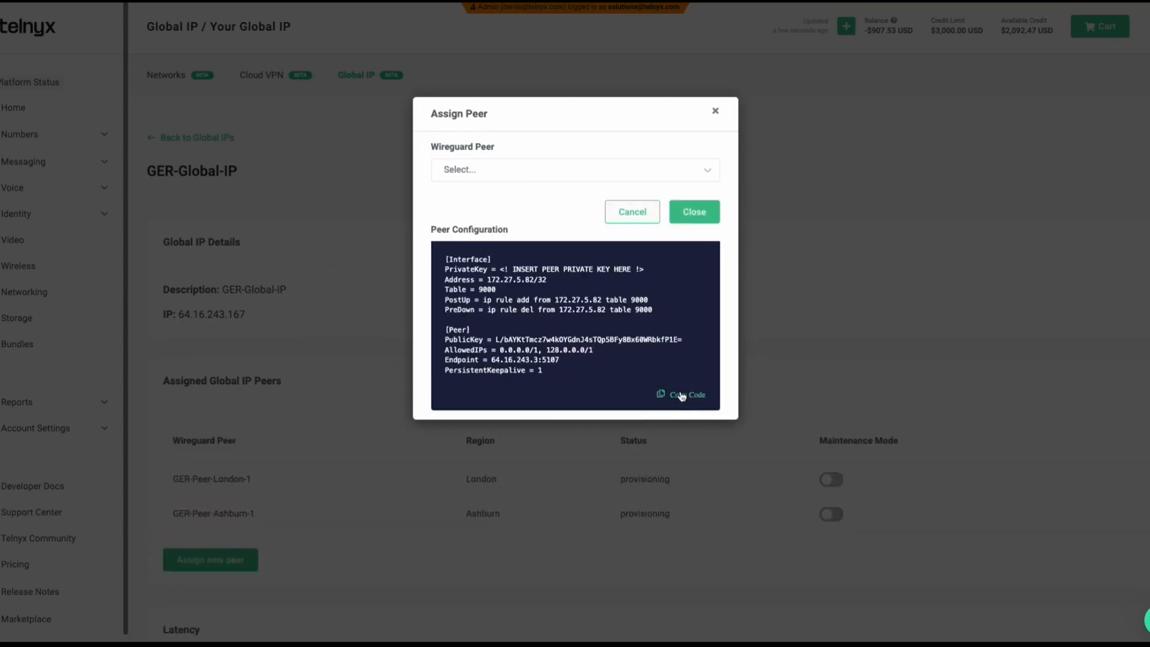
{"action": "left_click", "coordinate": [680, 401]}
{"action": "left_click", "coordinate": [698, 218]}
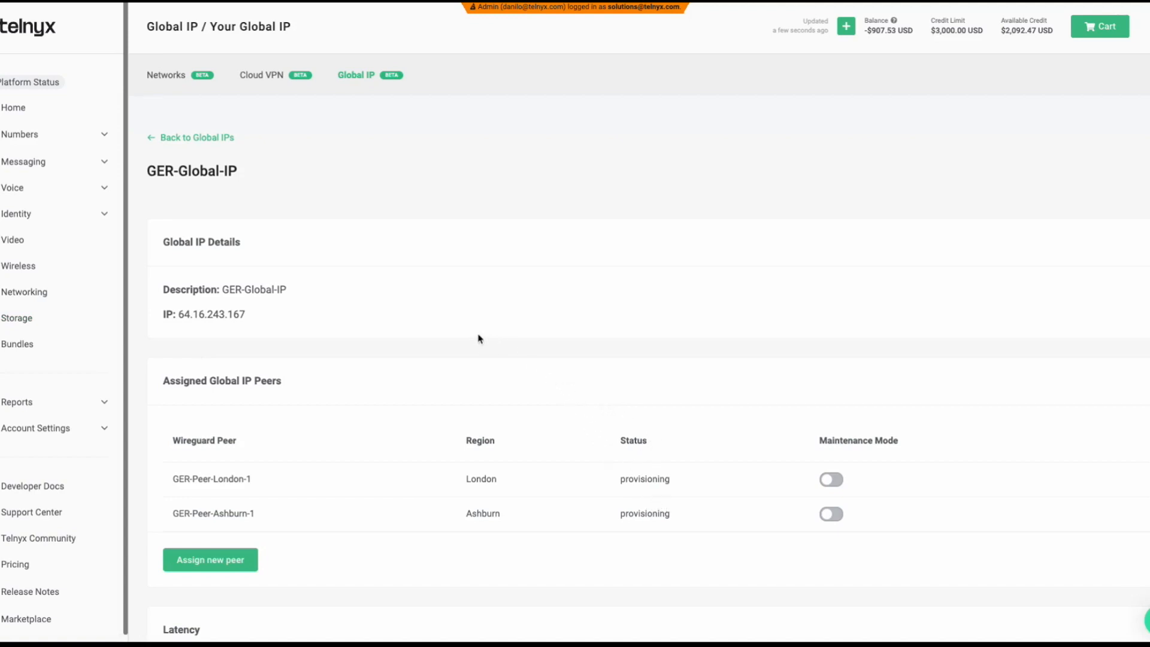
Review the Networks and Cloud VPN interface lists, then return to the Global IP section.
{"action": "left_click", "coordinate": [170, 79]}
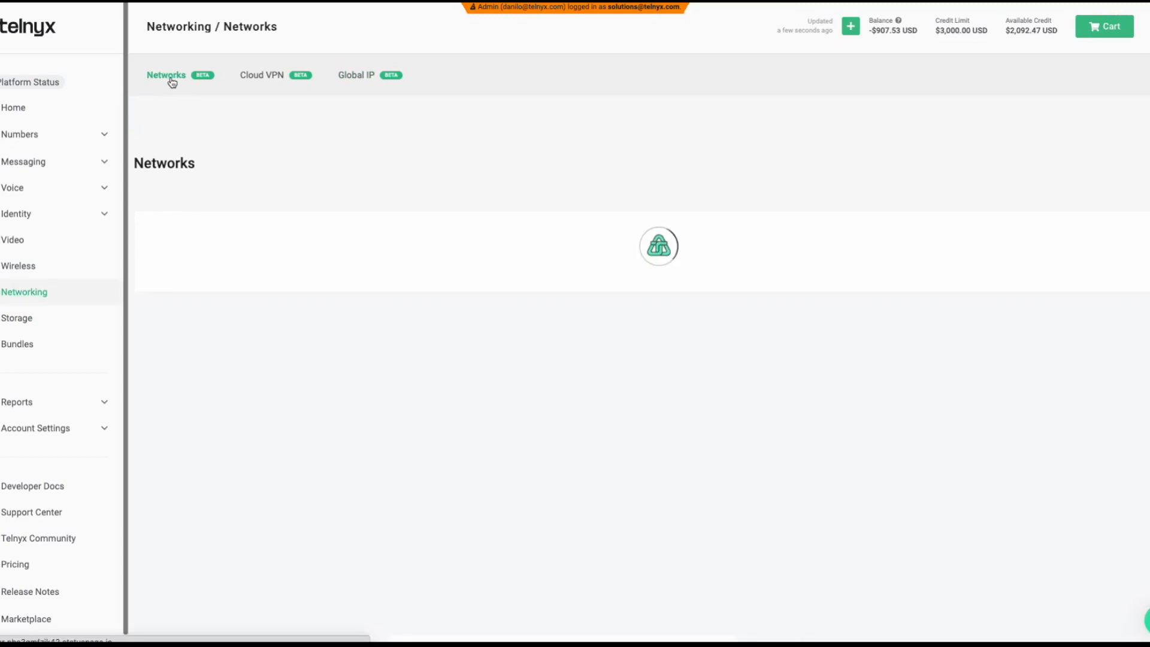
{"action": "left_click", "coordinate": [261, 80]}
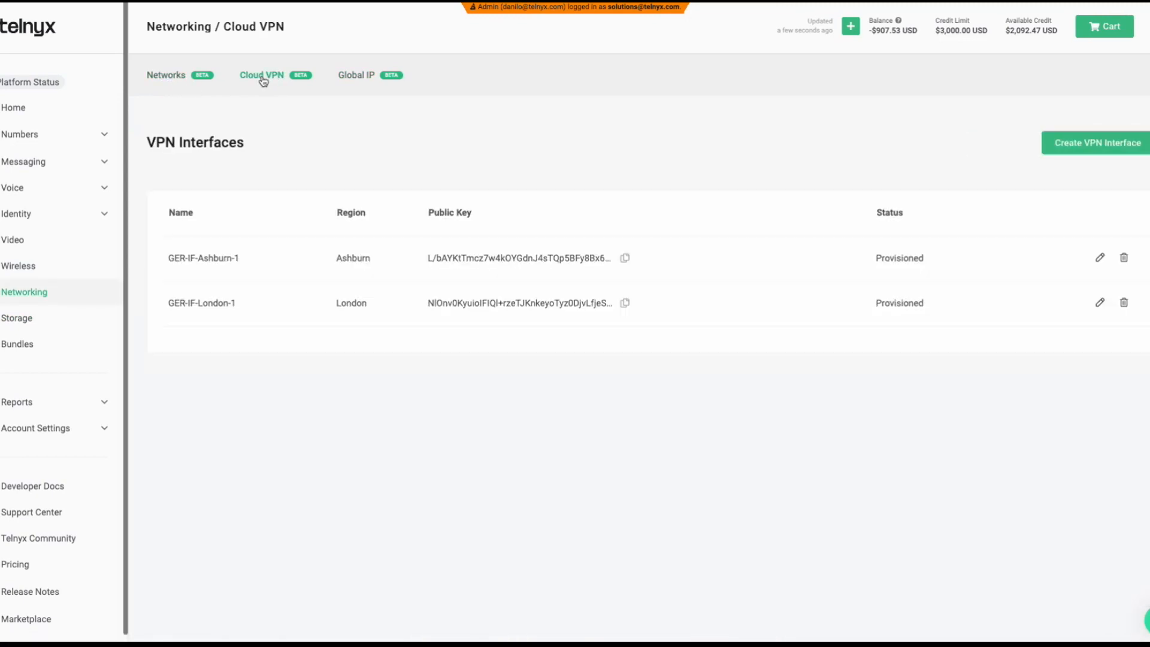
{"action": "left_click", "coordinate": [363, 82]}
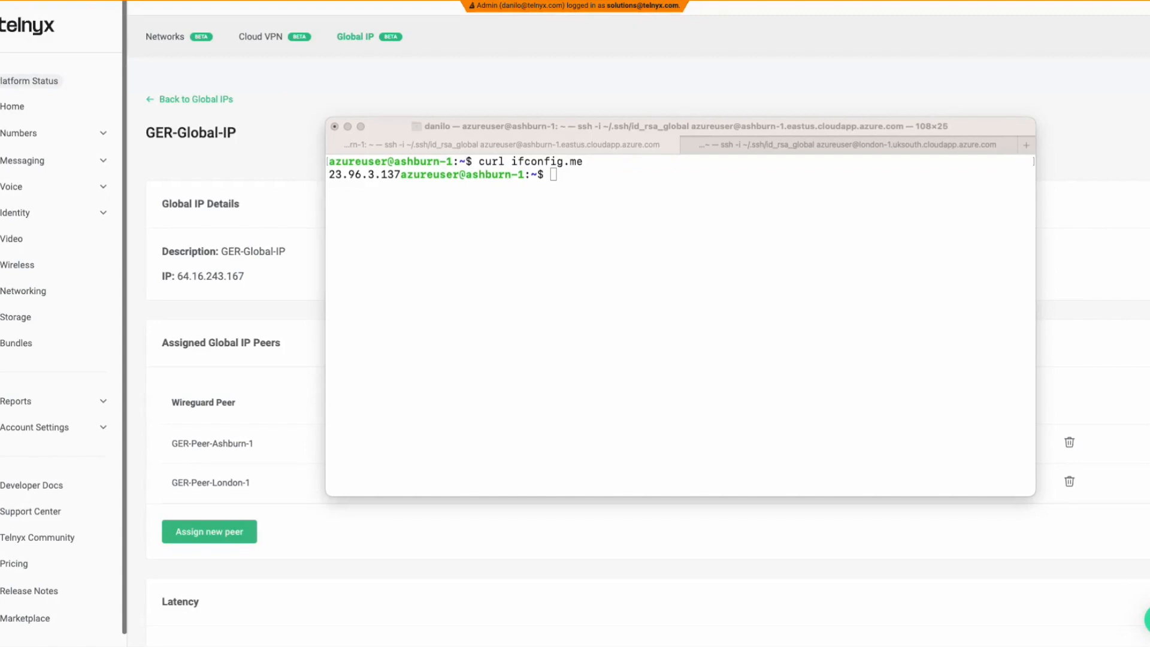
Switch to the terminal and check the public IP lookups in the ashburn-1 and london-1 SSH sessions.
{"action": "left_click", "coordinate": [601, 310]}
{"action": "left_click", "coordinate": [818, 149]}
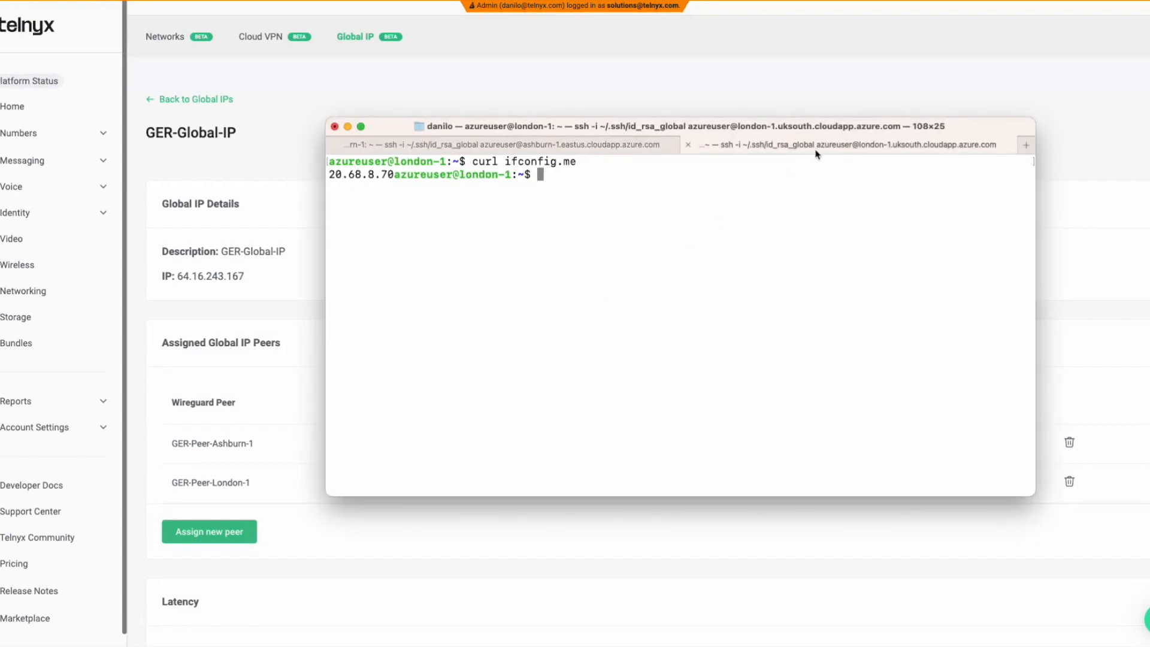
{"action": "key", "text": "super+Tab"}
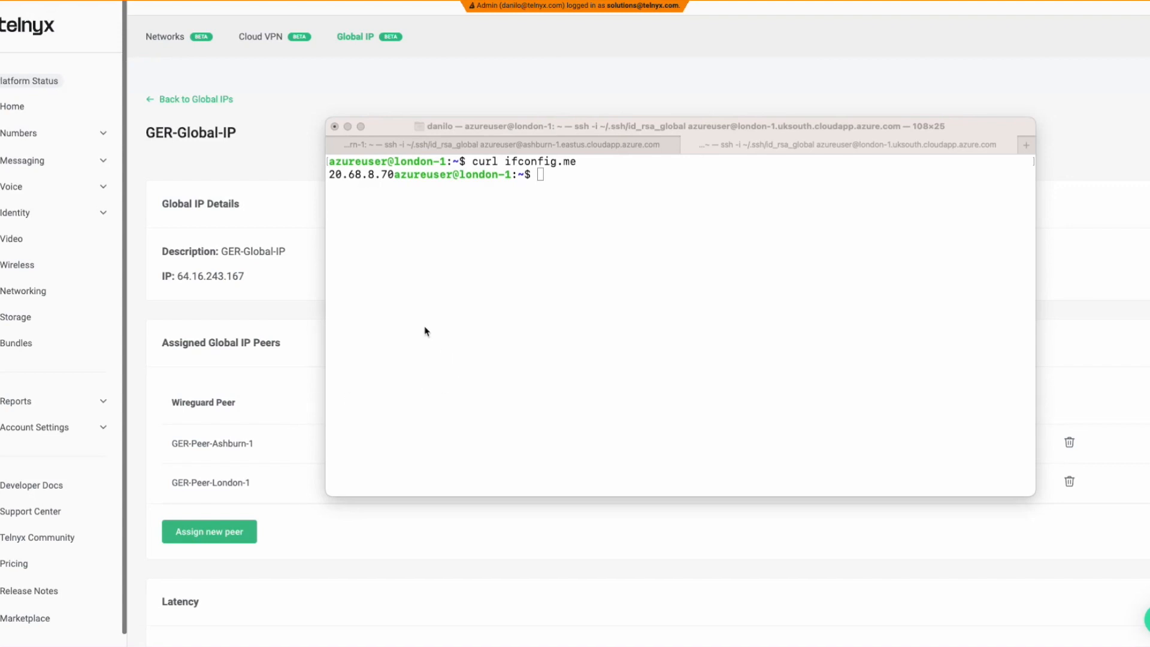
Request the web server at 23.96.3.137 with curl from the ashburn-1 session.
{"action": "left_click", "coordinate": [405, 149]}
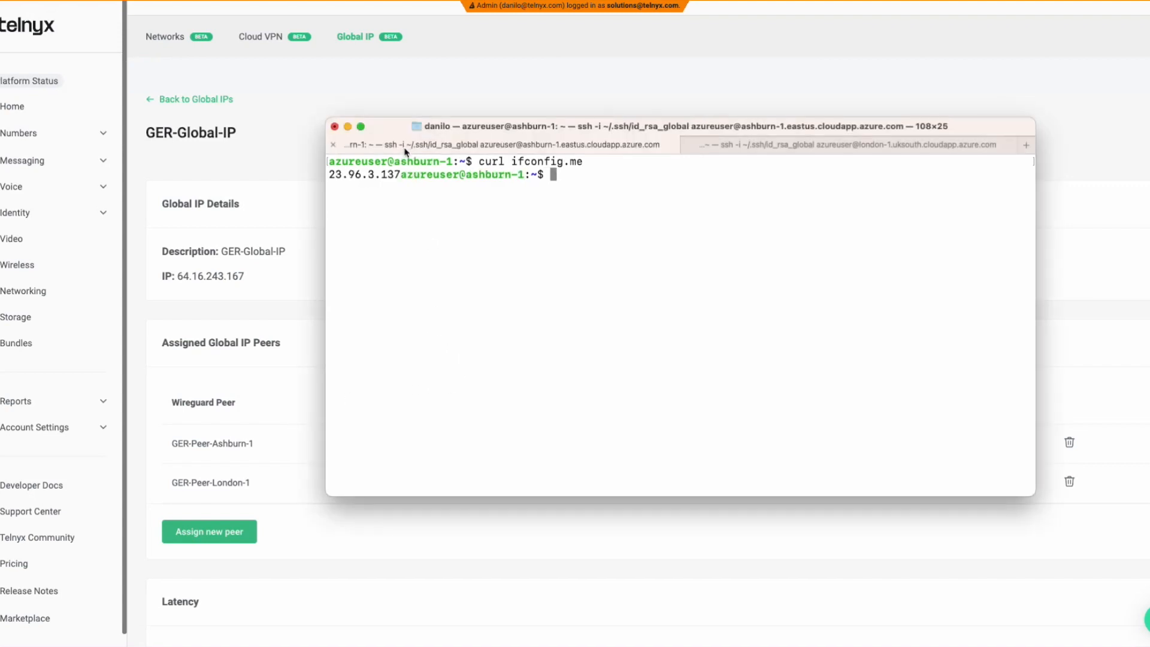
{"action": "right_click", "coordinate": [418, 210]}
{"action": "left_click", "coordinate": [439, 231]}
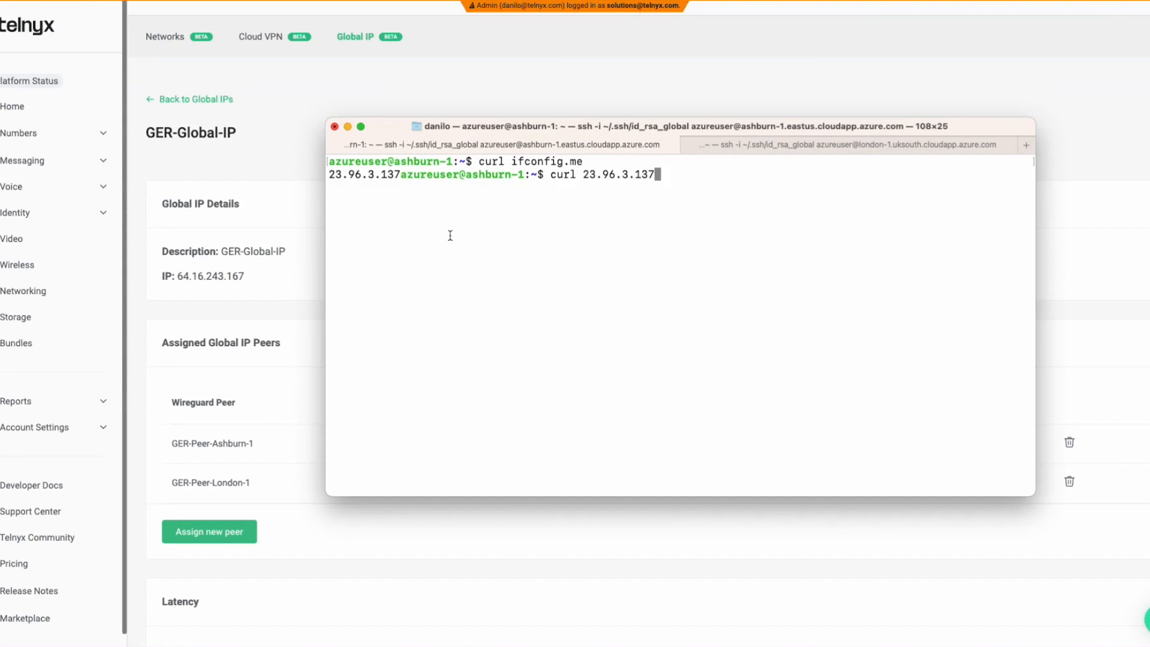
{"action": "key", "text": "Return"}
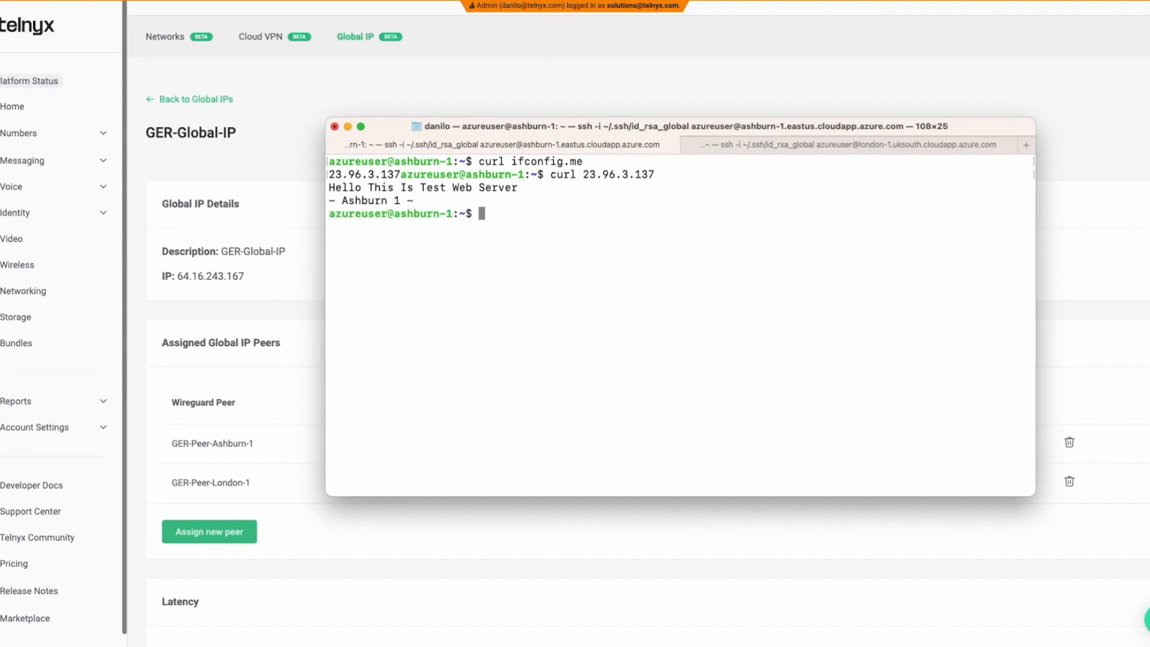
Request the web server at 20.68.8.70 with curl from the london-1 session.
{"action": "key", "text": "super+Tab"}
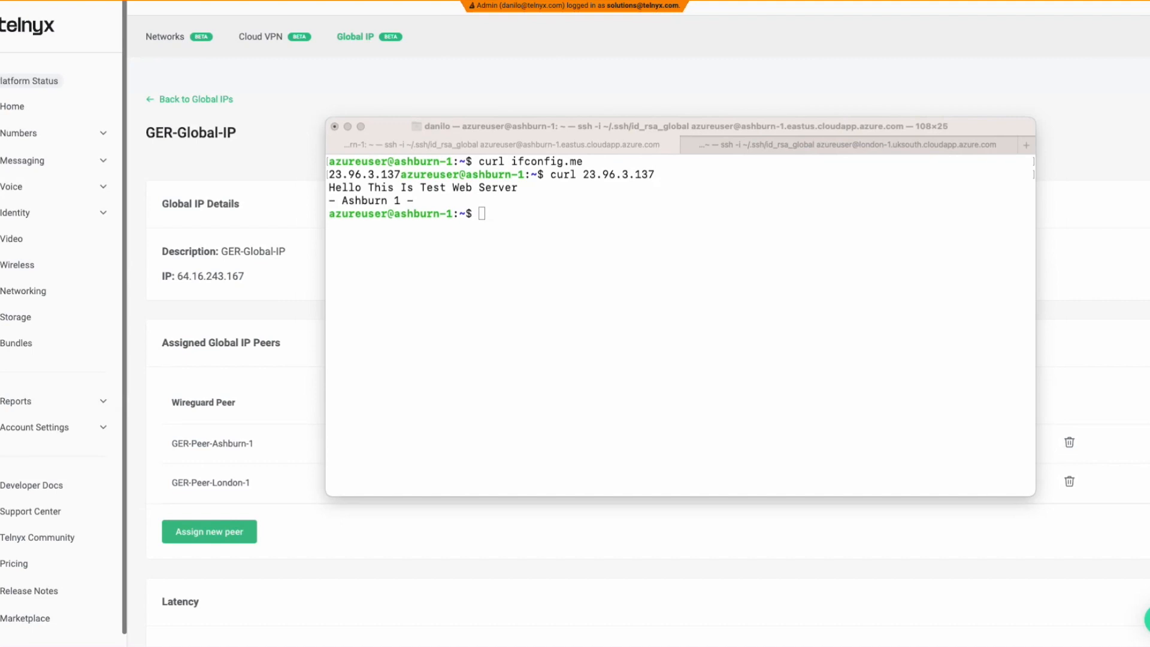
{"action": "left_click", "coordinate": [868, 145]}
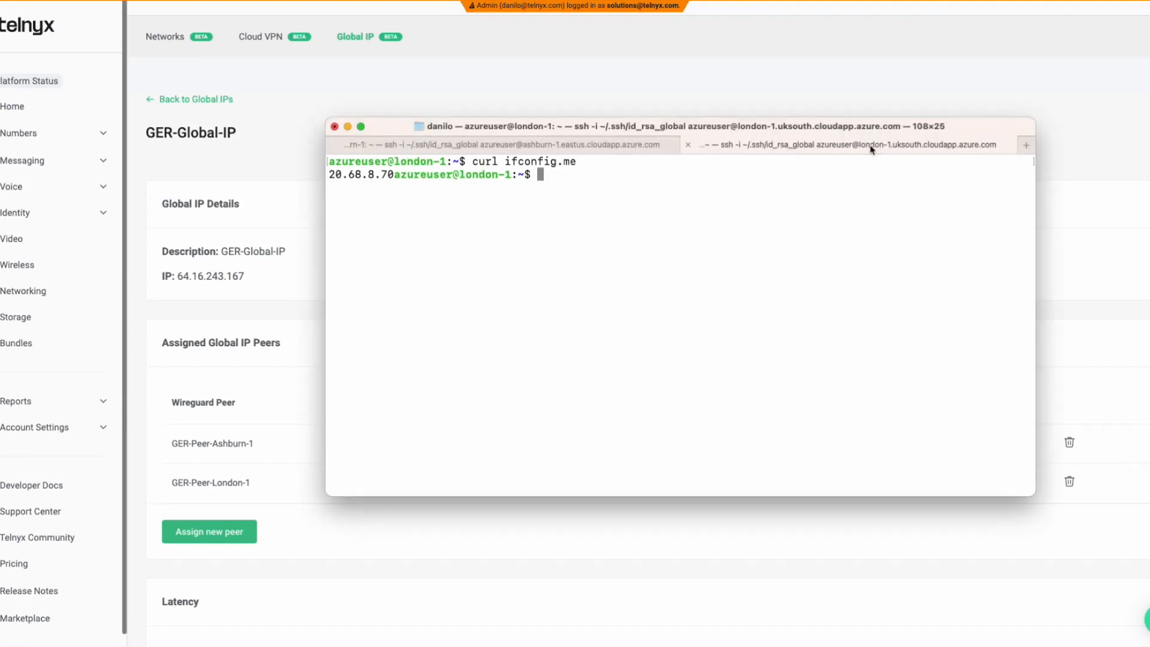
{"action": "right_click", "coordinate": [832, 183]}
{"action": "left_click", "coordinate": [856, 207]}
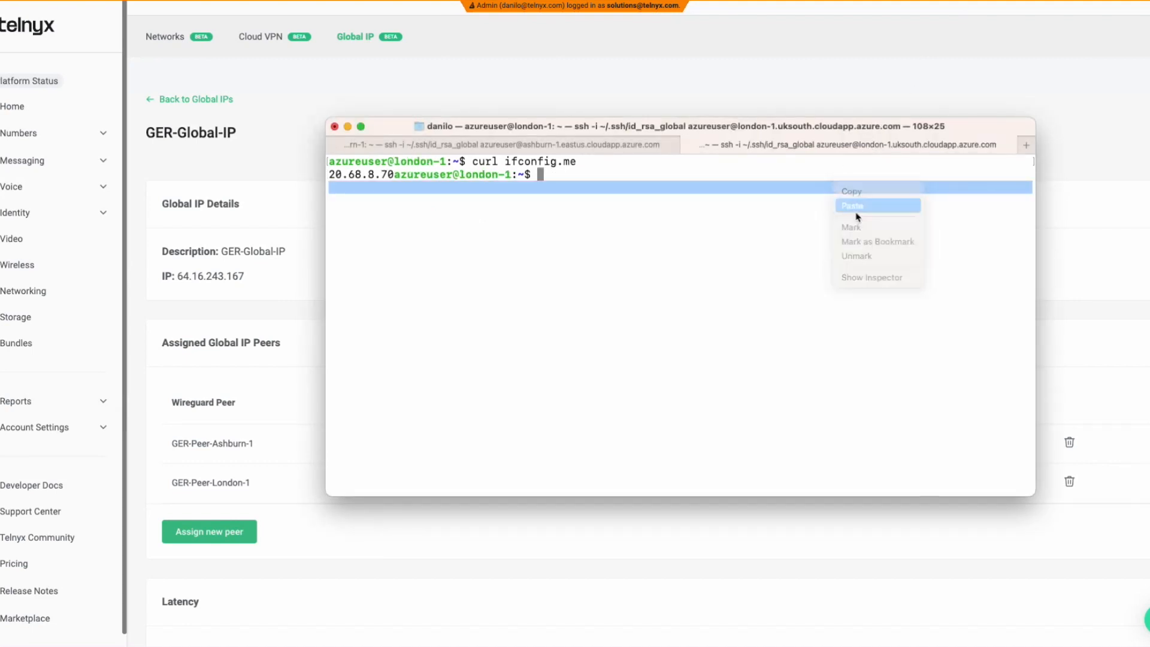
{"action": "key", "text": "Return"}
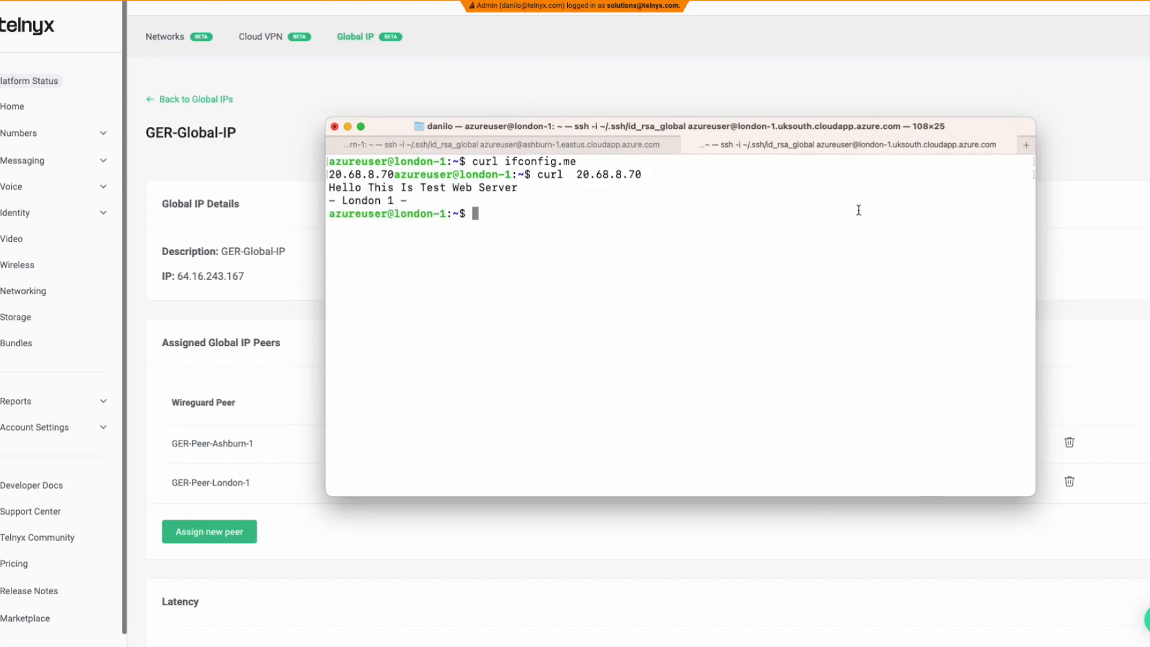
Return to the GER-Global-IP page in the browser, view the GER-Peer-Ashburn-1 peer configuration and close it.
{"action": "left_click", "coordinate": [12, 317]}
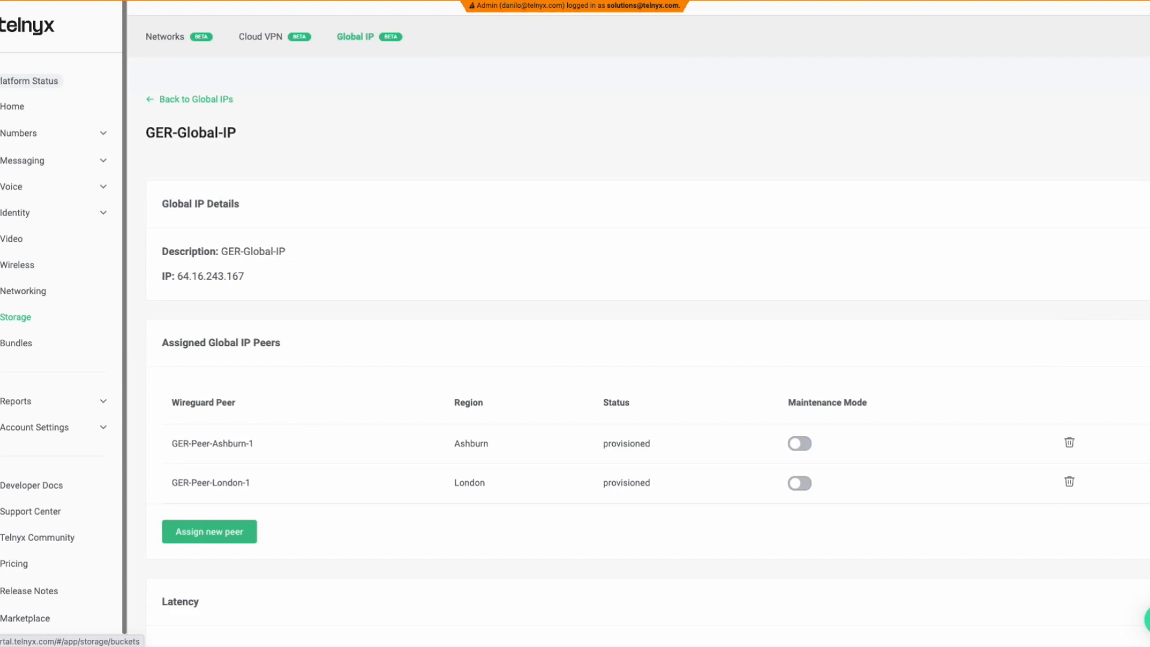
{"action": "left_click", "coordinate": [632, 448]}
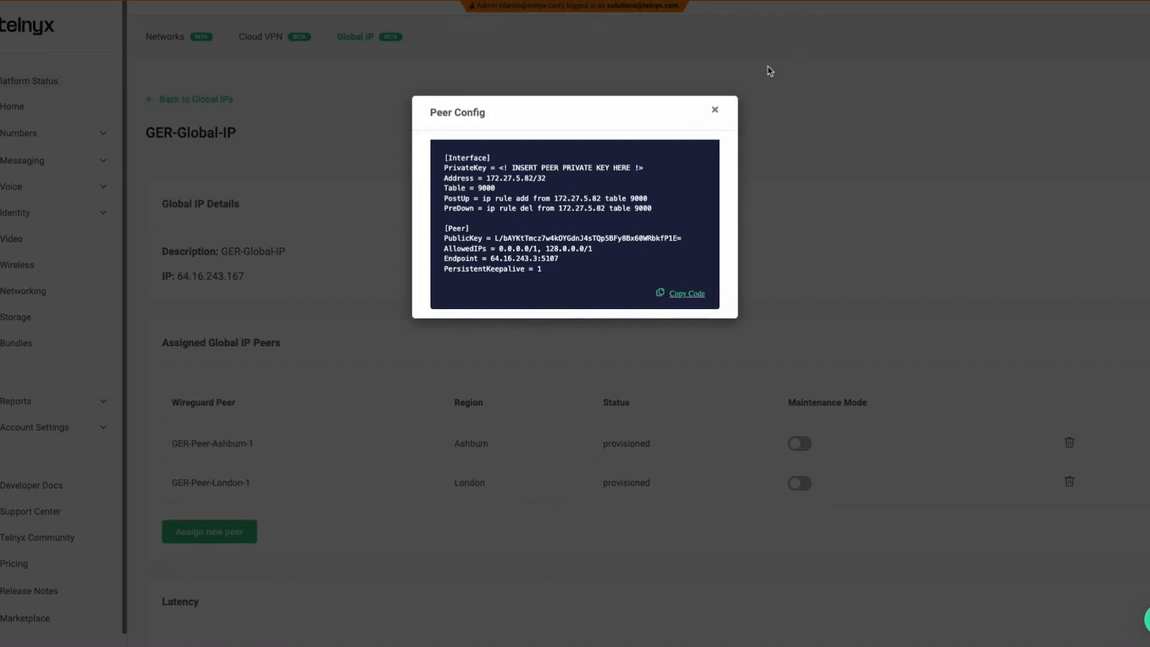
{"action": "left_click", "coordinate": [714, 110]}
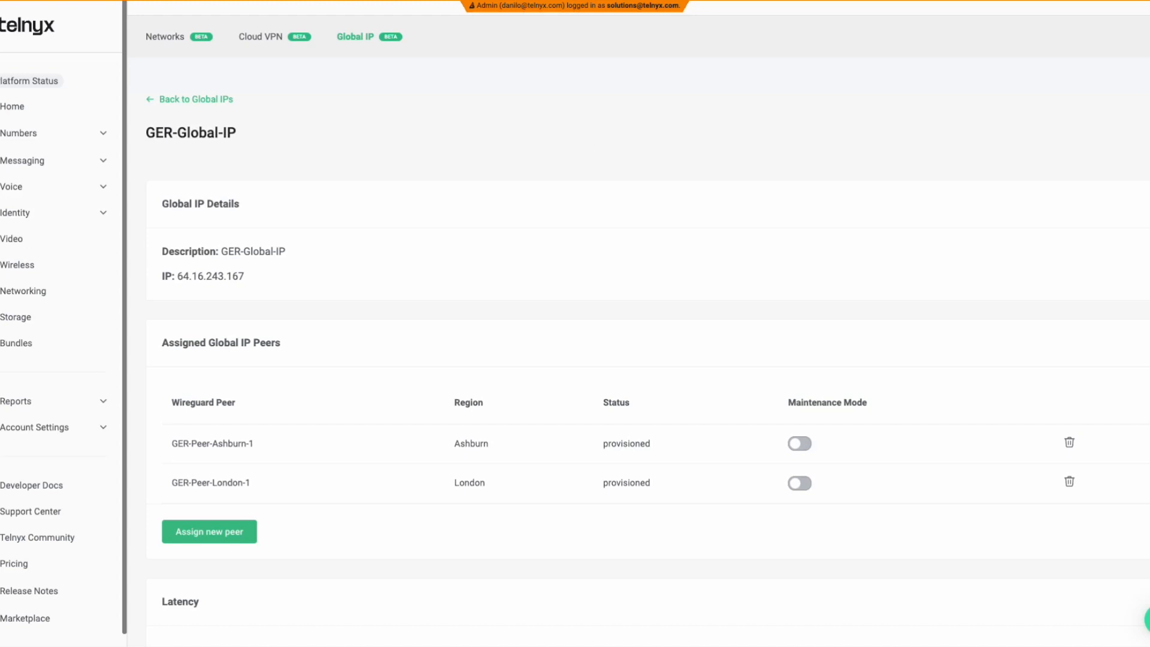
Review /etc/wireguard/wg0.conf in vi on ashburn-1 and quit the editor without changes.
{"action": "key", "text": "super+Tab"}
{"action": "key", "text": "super+Tab"}
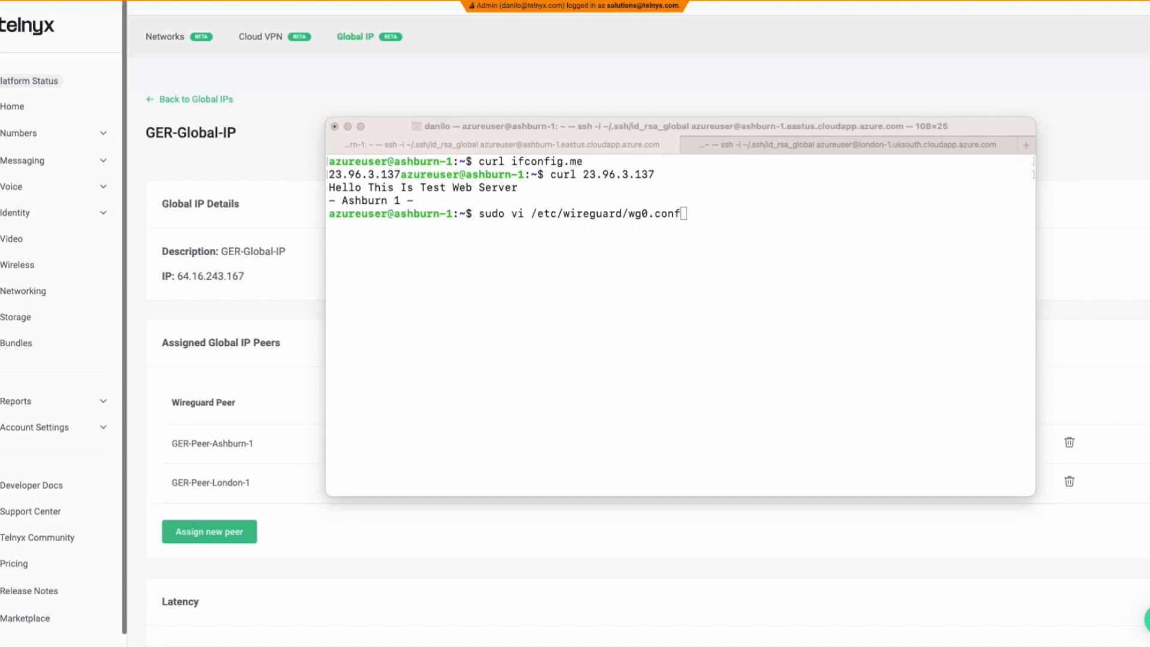
{"action": "left_click", "coordinate": [461, 312]}
{"action": "key", "text": "Return"}
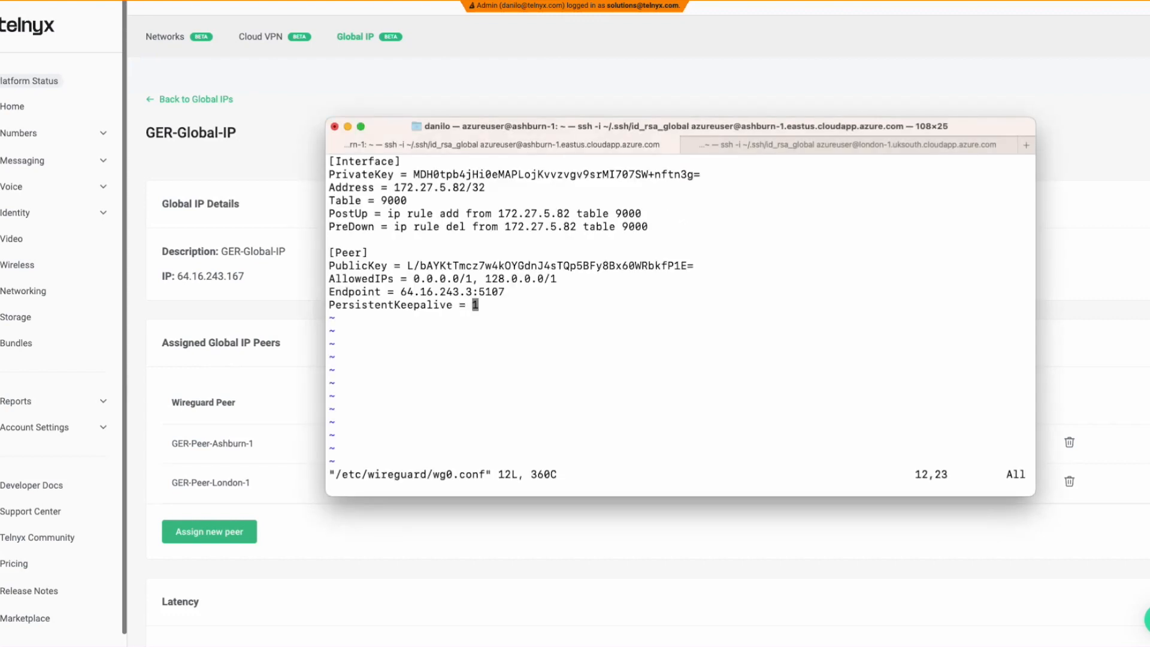
{"action": "type", "text": ":"}
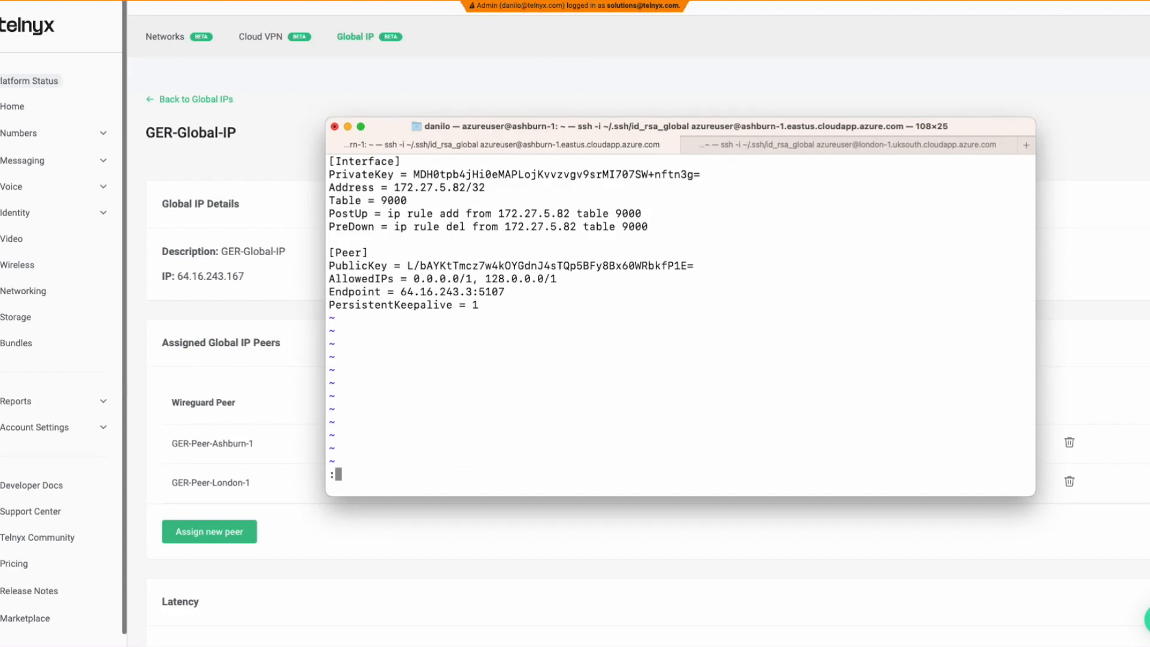
{"action": "type", "text": "q"}
{"action": "key", "text": "Return"}
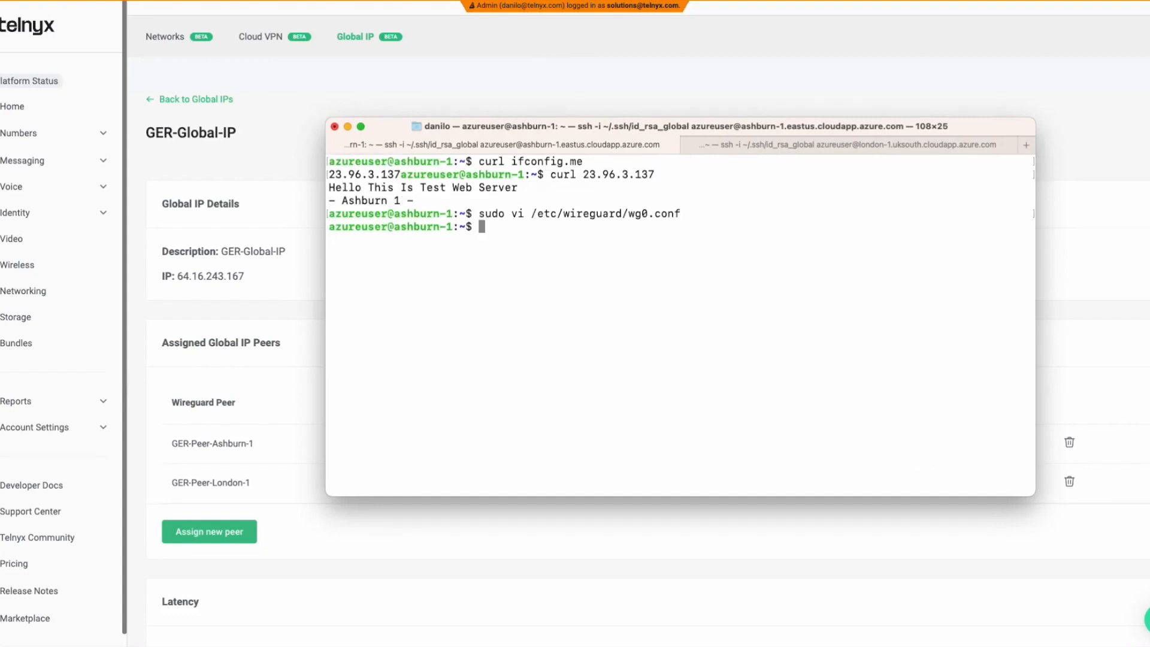
Review /etc/wireguard/wg0.conf in vi on london-1 and quit the editor without changes.
{"action": "left_click", "coordinate": [782, 154]}
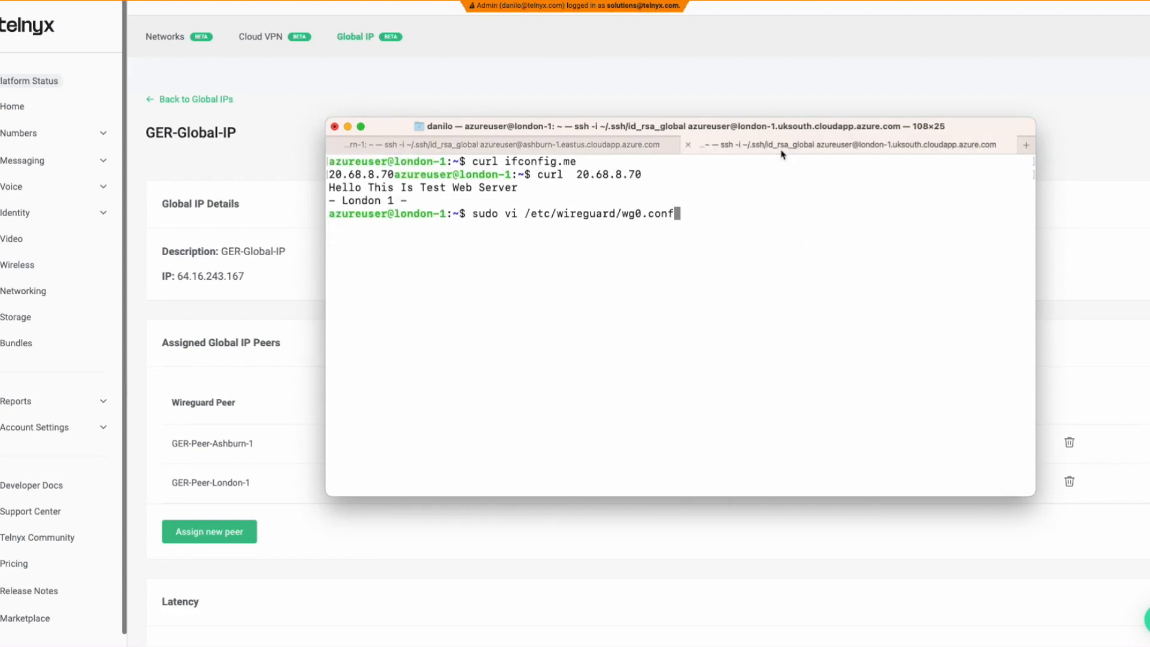
{"action": "key", "text": "Return"}
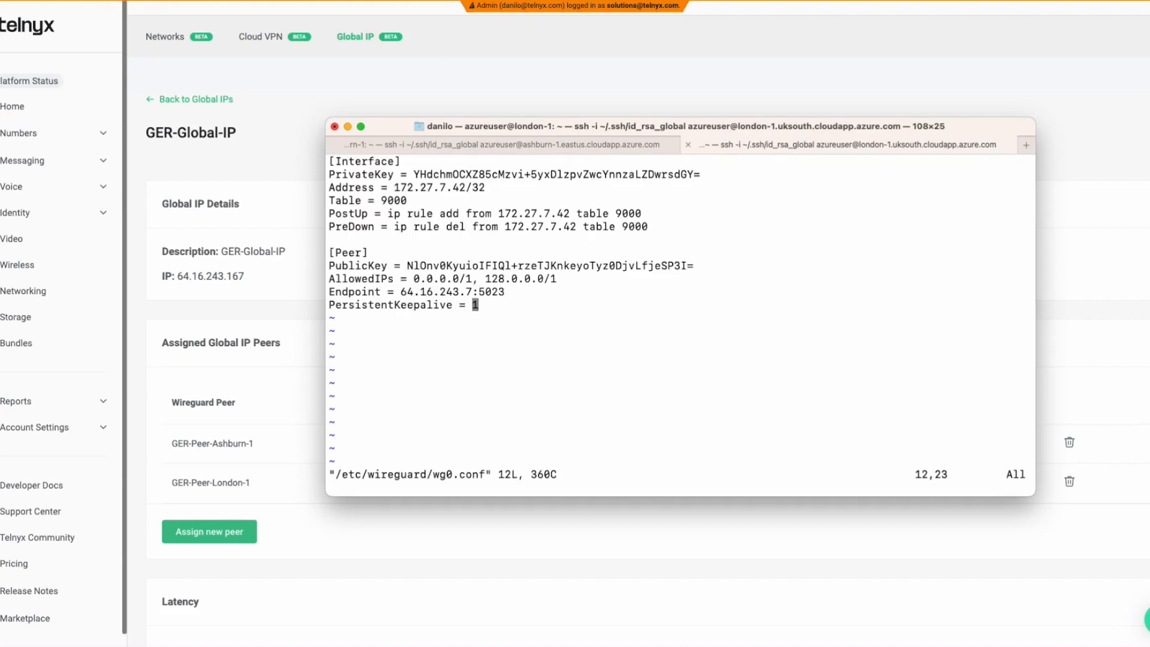
{"action": "key", "text": "shift+semicolon"}
{"action": "type", "text": "q"}
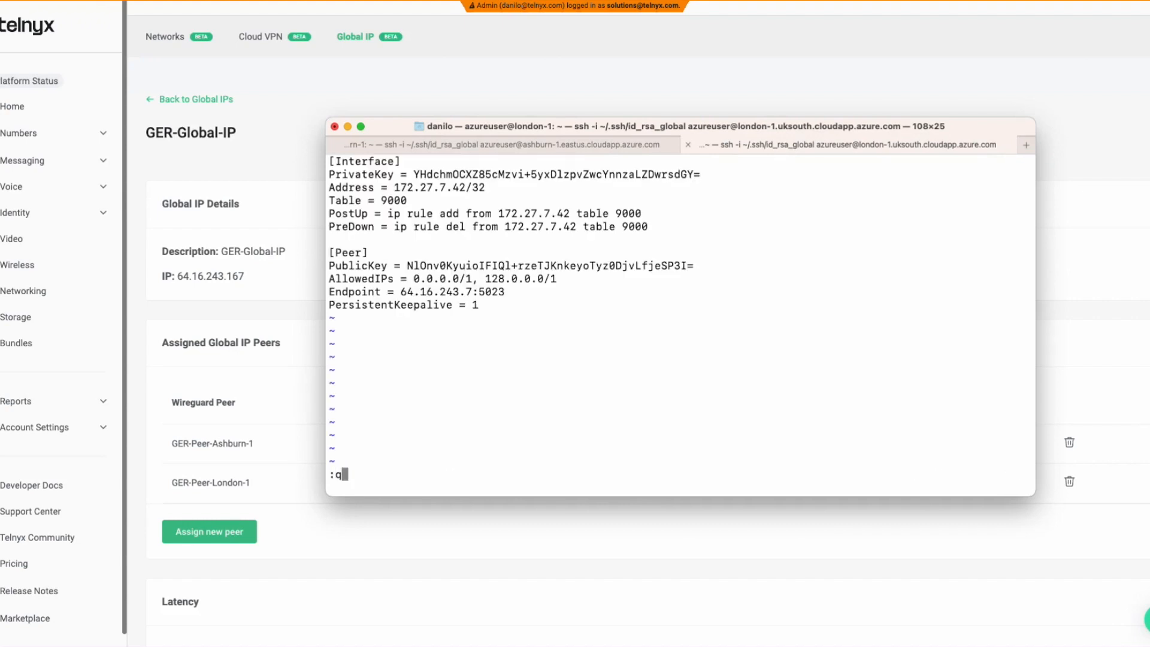
{"action": "key", "text": "Return"}
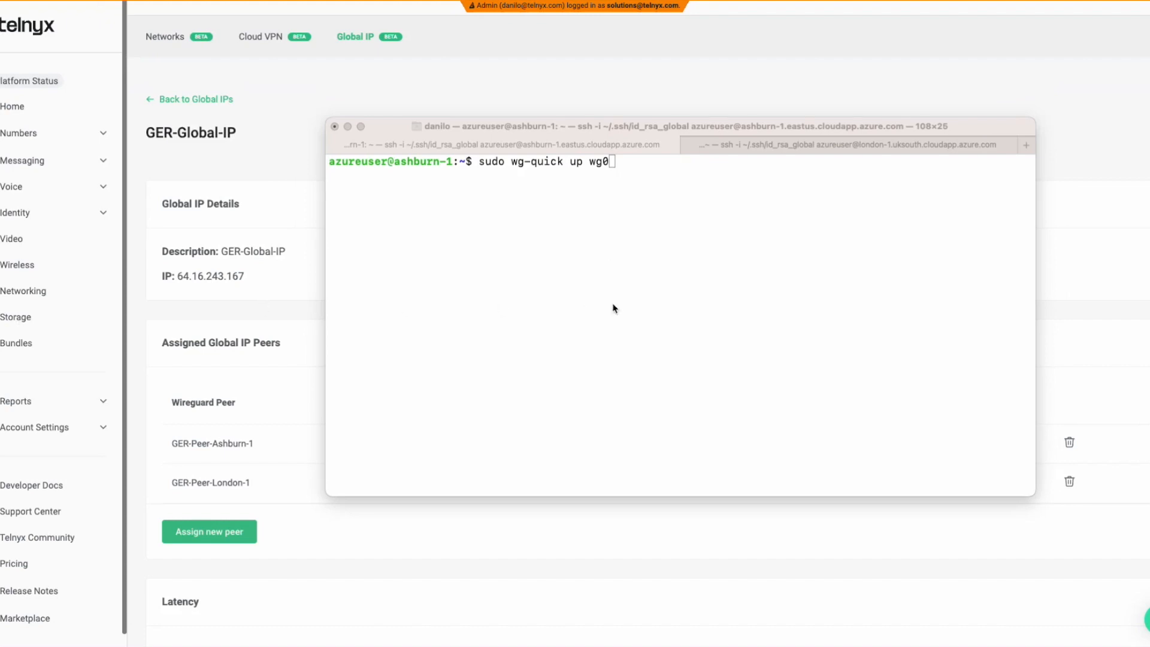
Bring up the wg0 WireGuard interface on both ashburn-1 and london-1 with sudo wg-quick up wg0.
{"action": "left_click", "coordinate": [558, 135]}
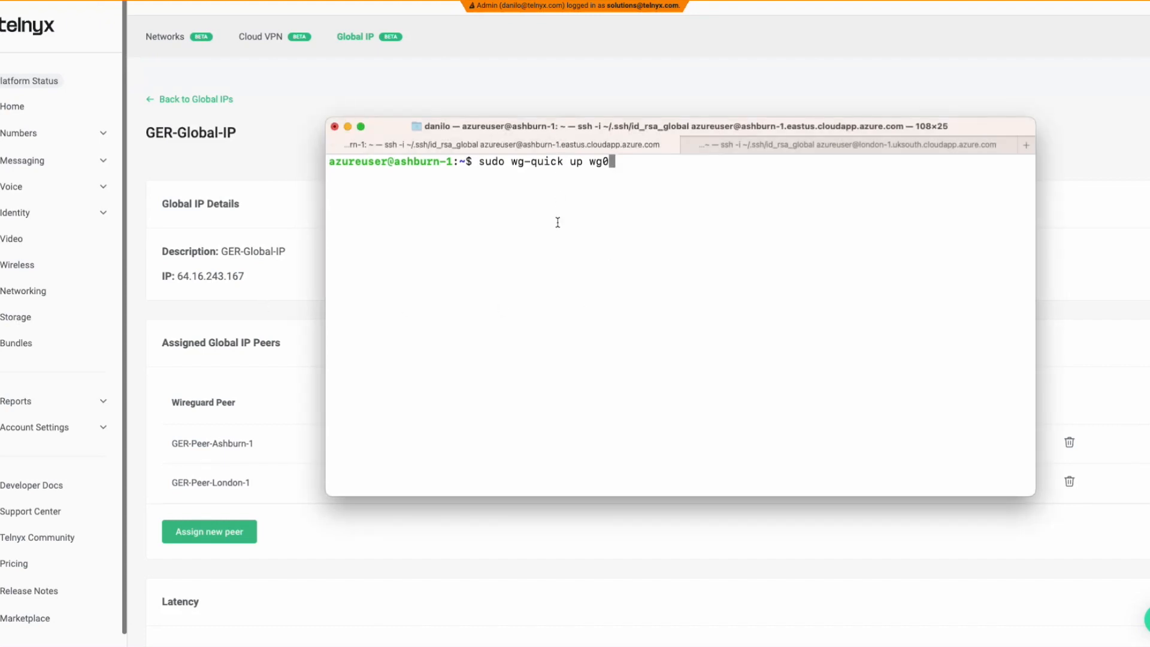
{"action": "key", "text": "Return"}
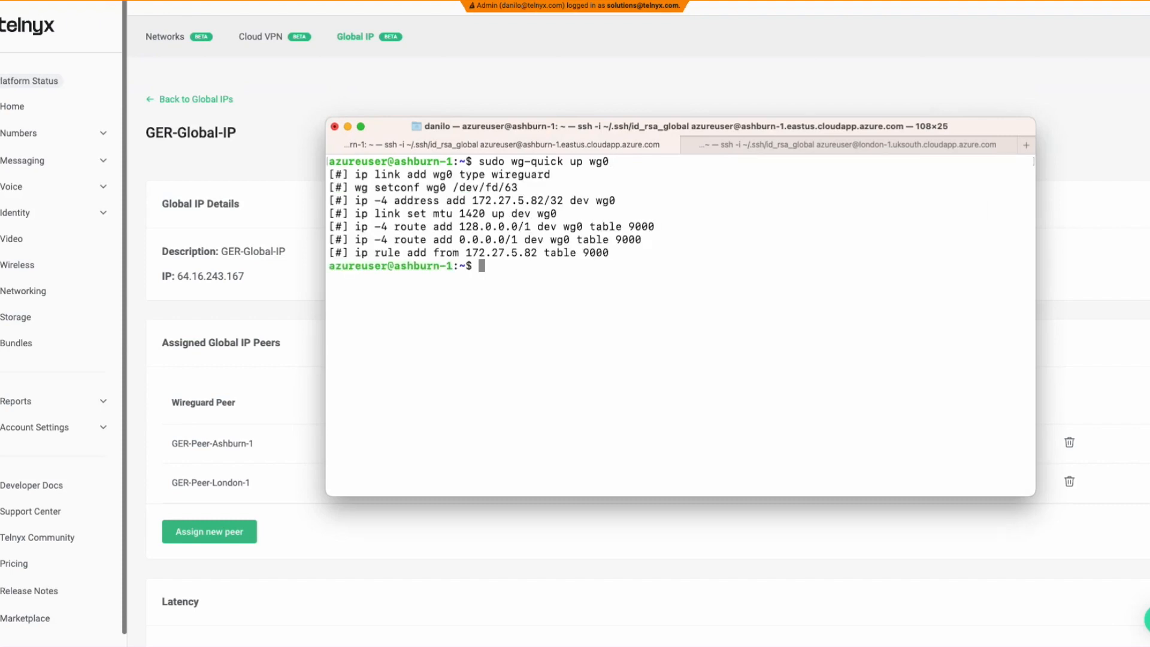
{"action": "left_click", "coordinate": [788, 145]}
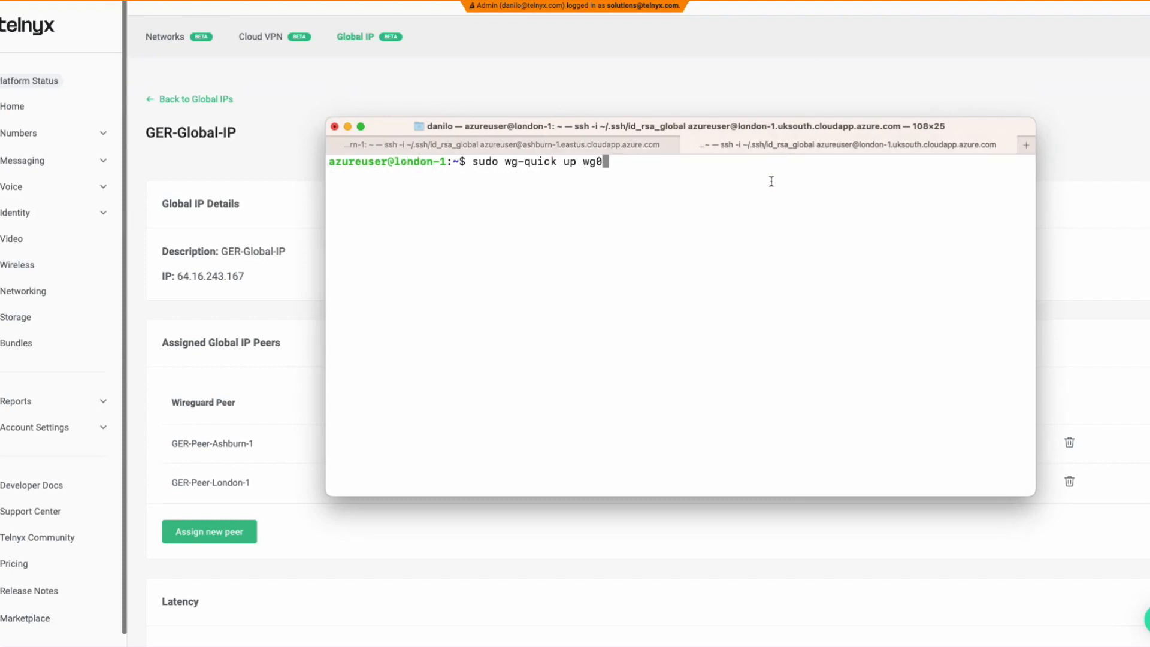
{"action": "key", "text": "Return"}
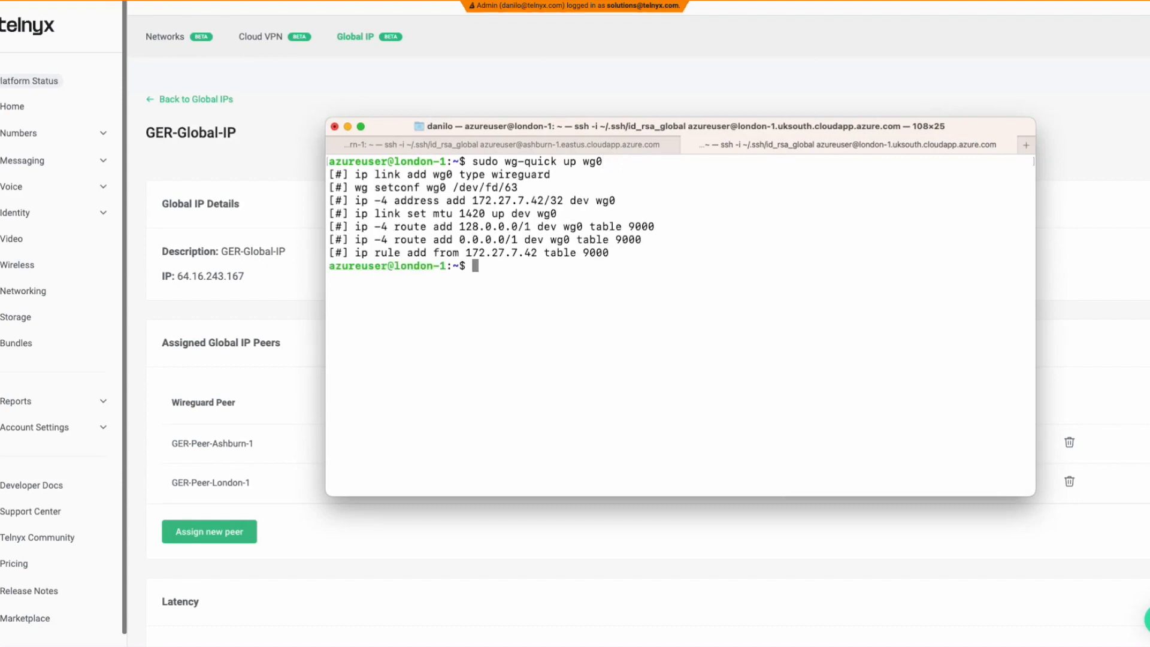
List the network interfaces with ip a on london-1 and on ashburn-1, and check the wg0 address on each.
{"action": "type", "text": "ip a"}
{"action": "key", "text": "Return"}
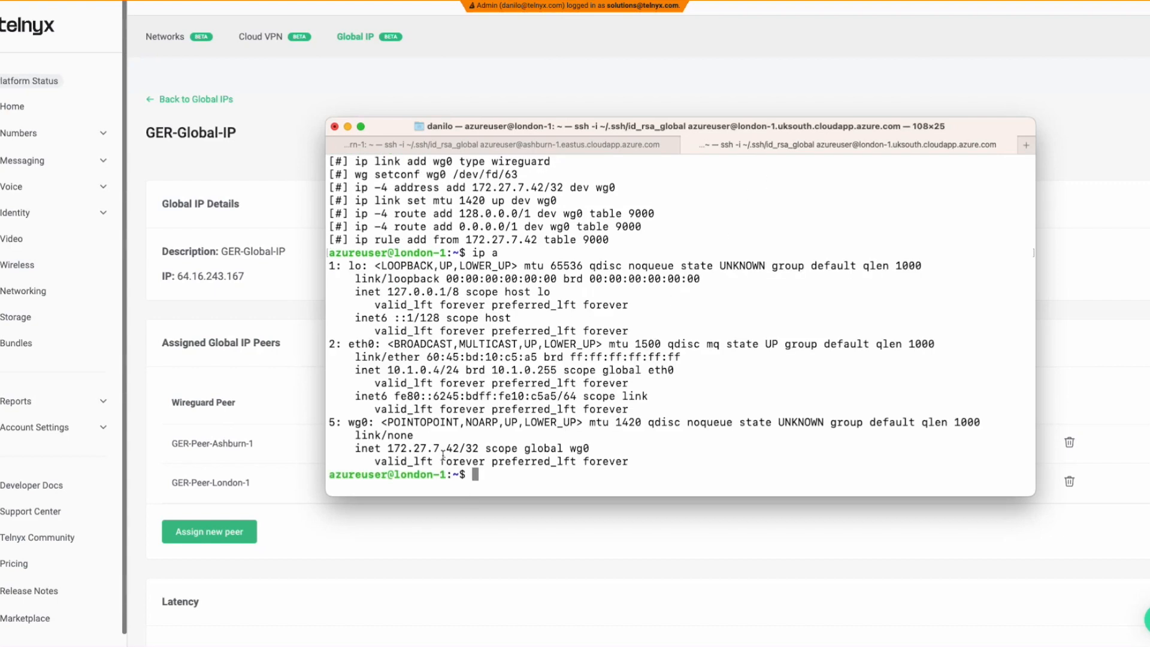
{"action": "double_click", "coordinate": [443, 456]}
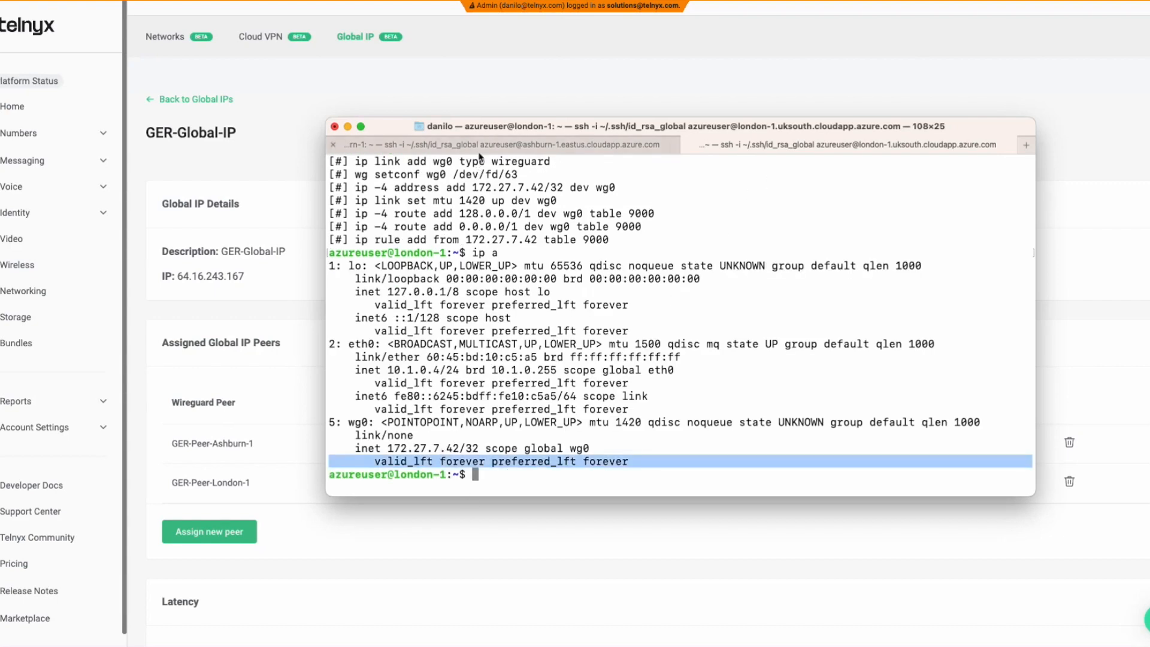
{"action": "left_click", "coordinate": [482, 146]}
{"action": "type", "text": "ip a"}
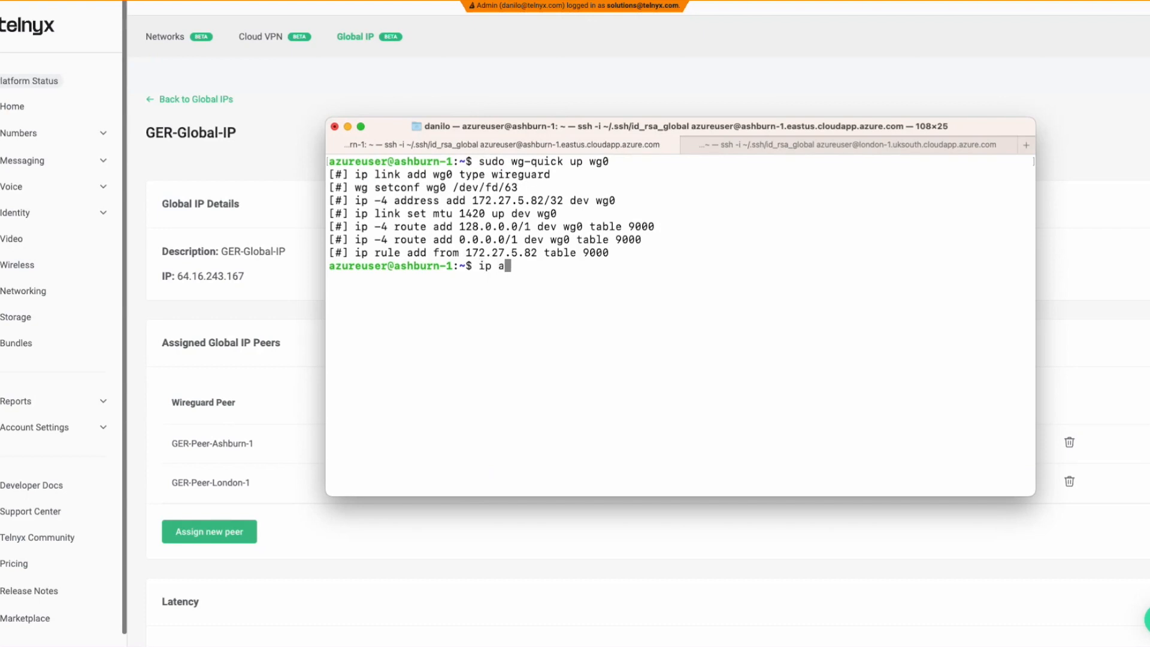
{"action": "key", "text": "Return"}
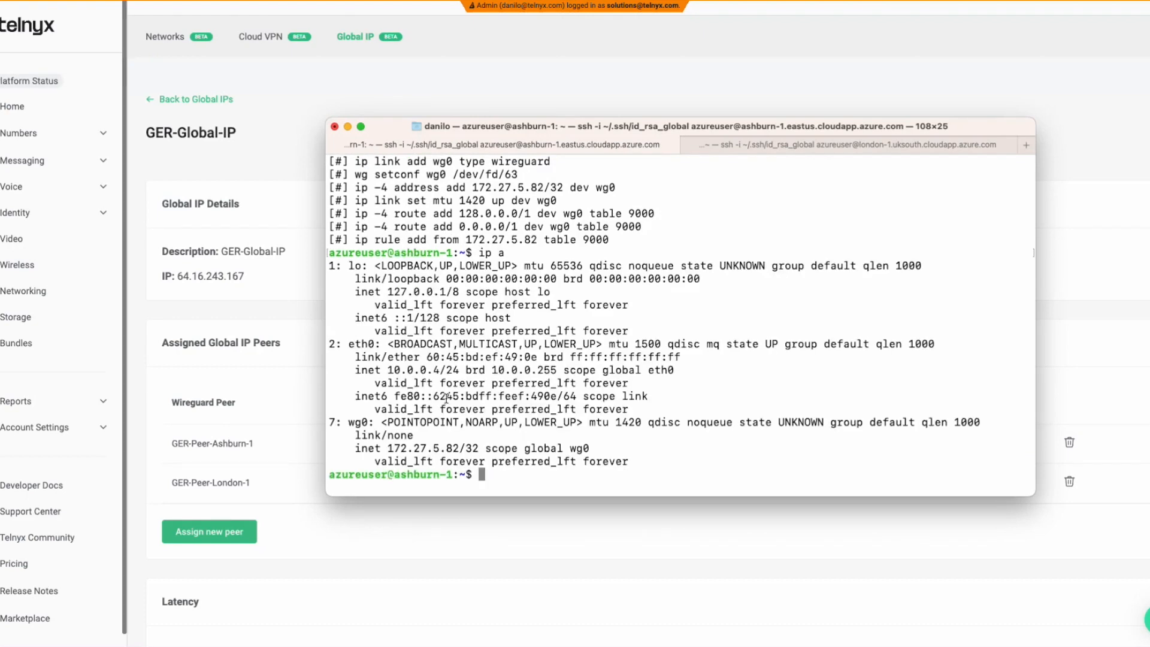
{"action": "triple_click", "coordinate": [412, 448]}
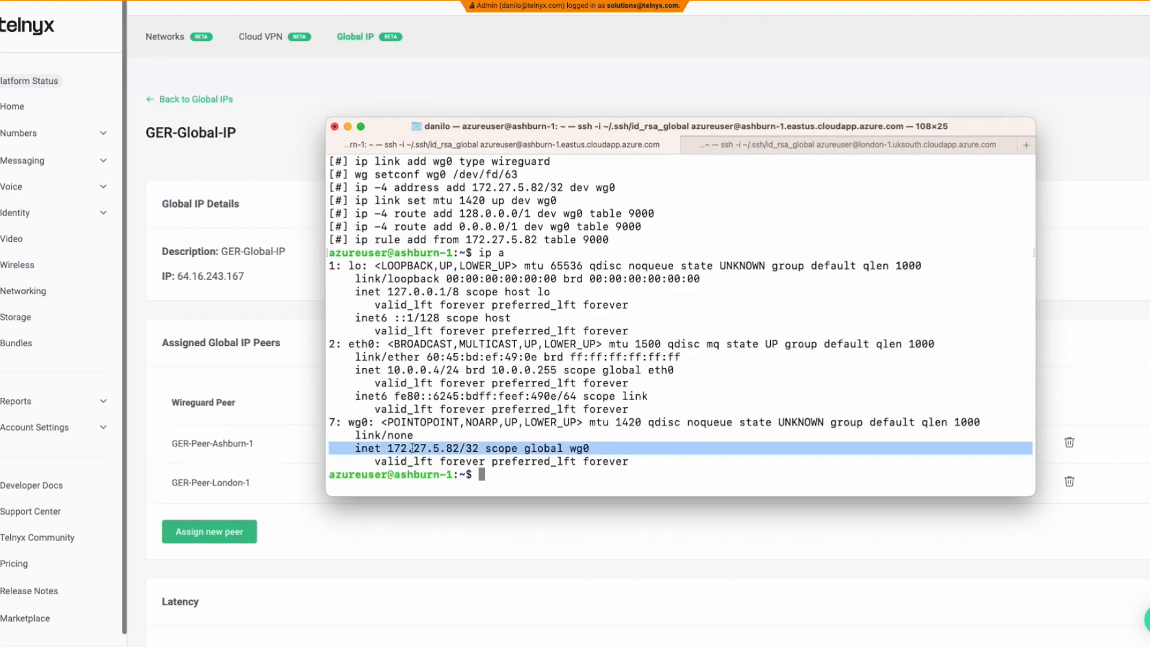
Switch to a separate local terminal window and request the Global IP with curl 64.16.243.167.
{"action": "left_click", "coordinate": [1, 292]}
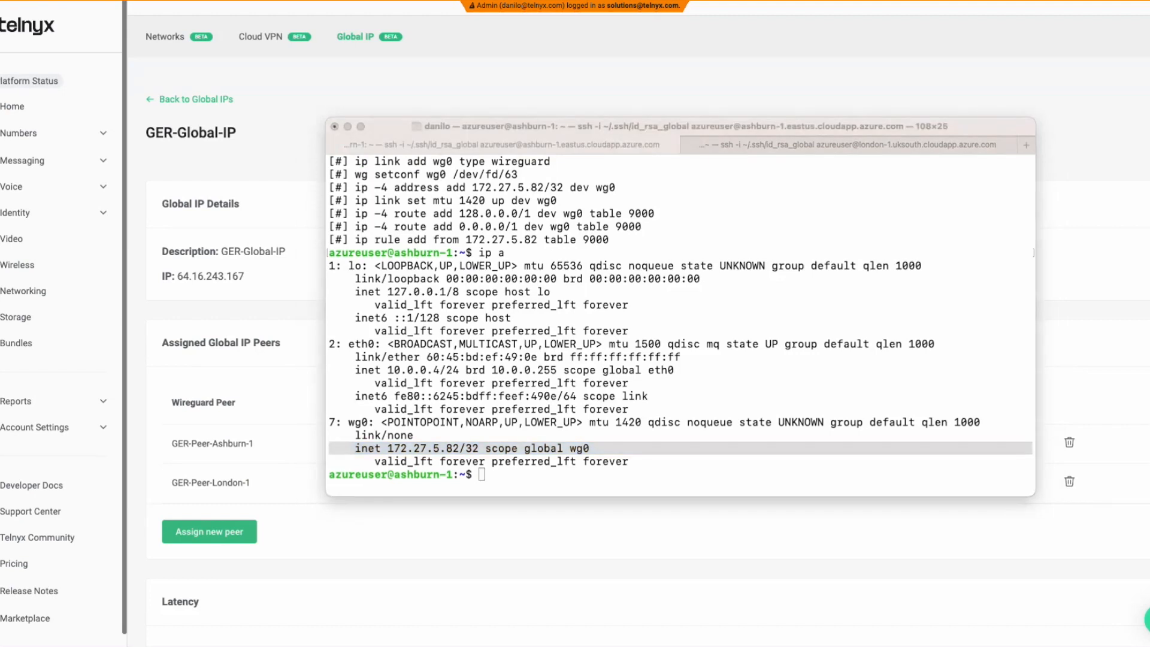
{"action": "left_click_drag", "start_coordinate": [1, 292], "coordinate": [582, 212]}
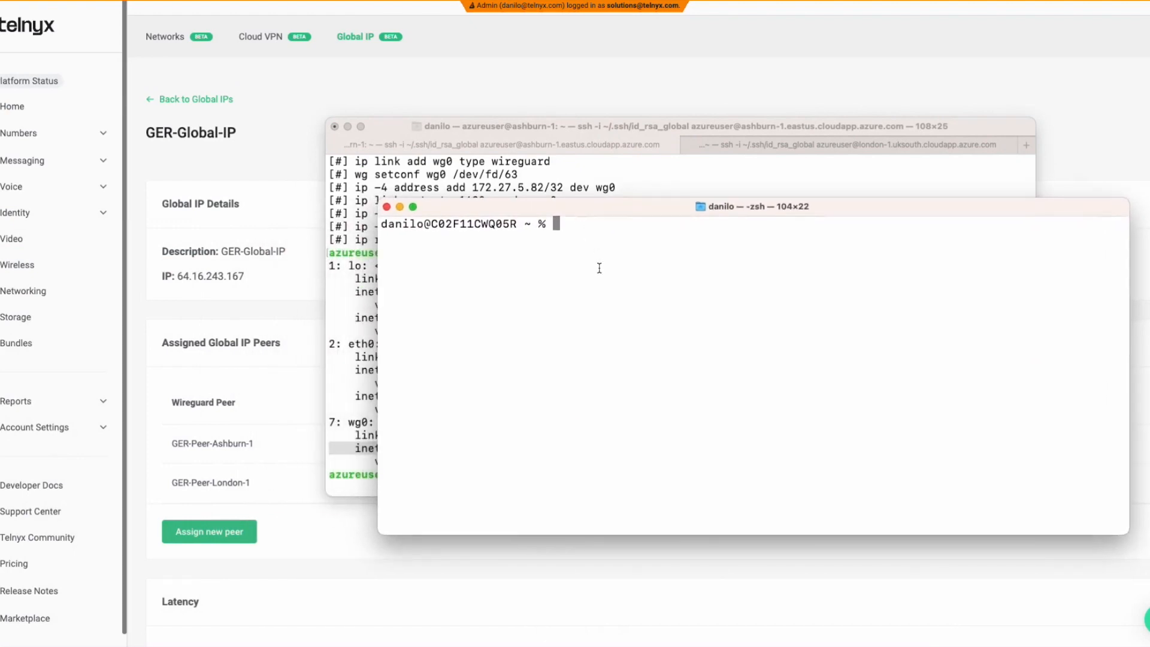
{"action": "type", "text": "curl 64.16.243.1"}
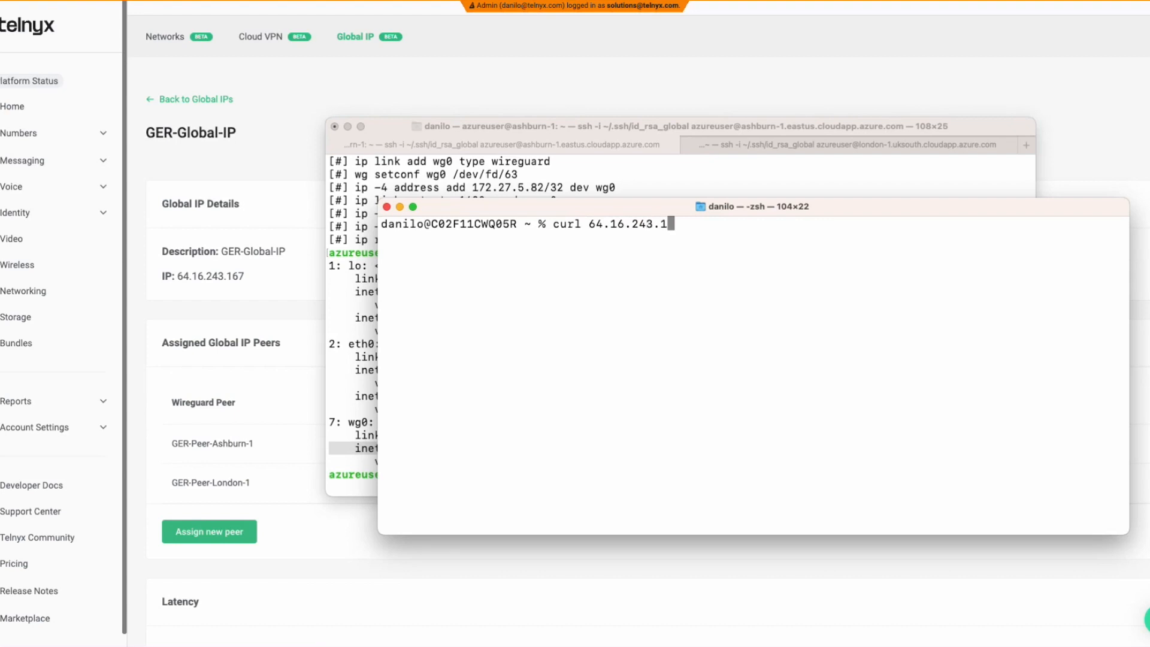
{"action": "type", "text": "67"}
{"action": "key", "text": "Return"}
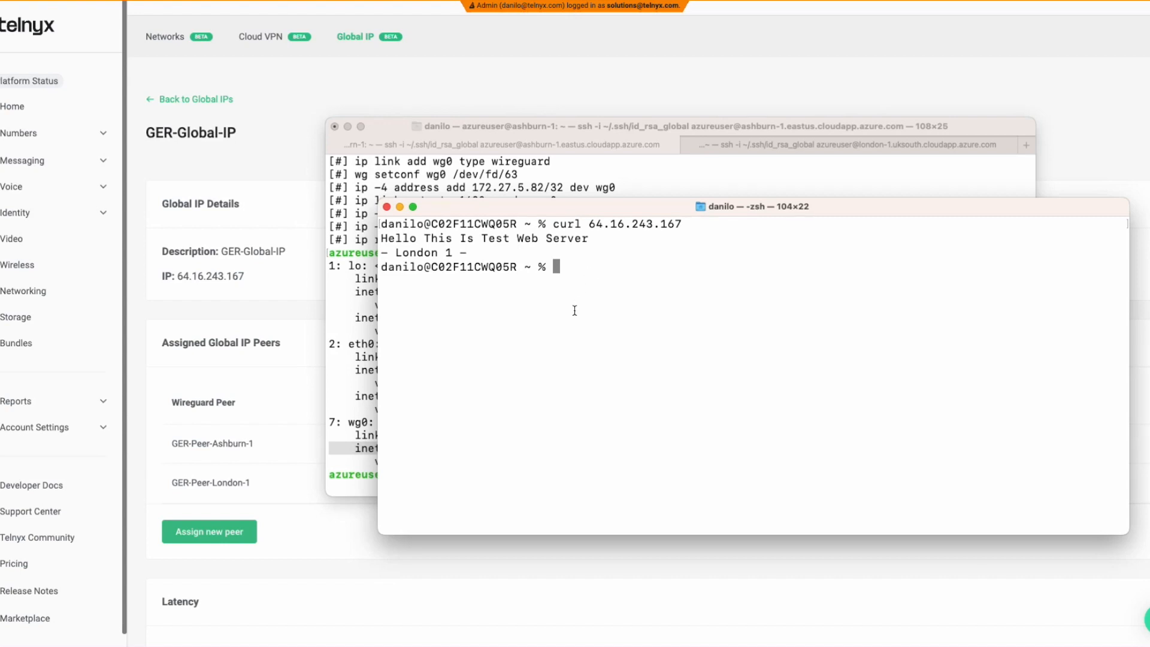
Enable maintenance mode for GER-Peer-London-1 in the Telnyx portal and repeat curl 64.16.243.167 in the local terminal.
{"action": "left_click", "coordinate": [305, 317]}
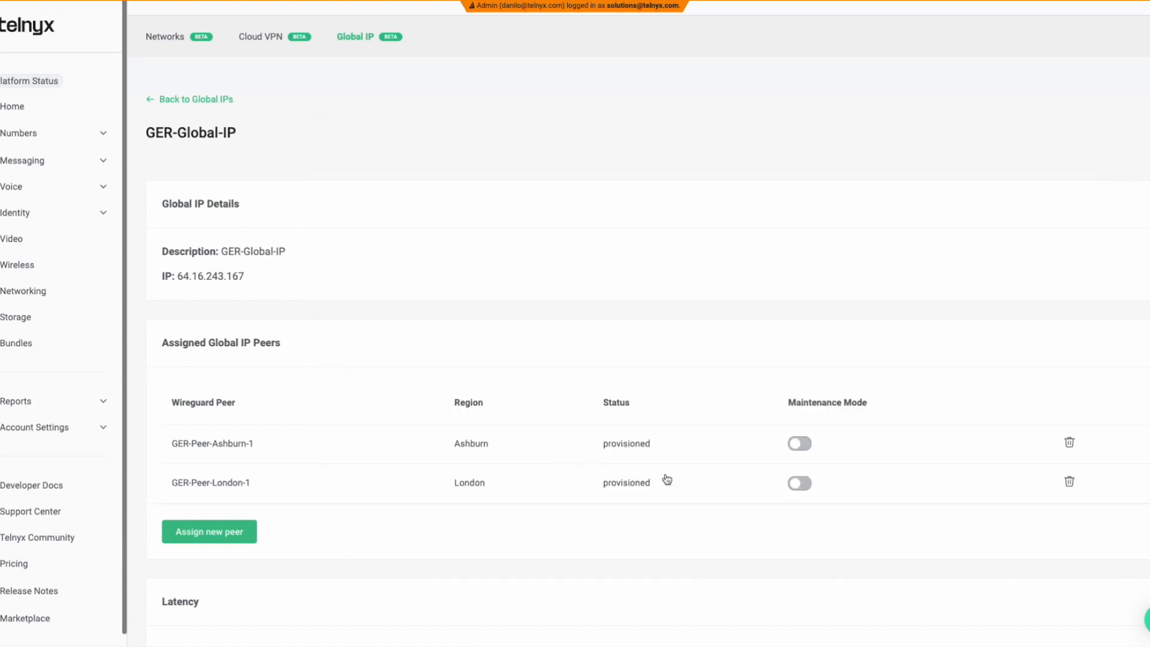
{"action": "left_click", "coordinate": [797, 483]}
{"action": "key", "text": "super+Tab"}
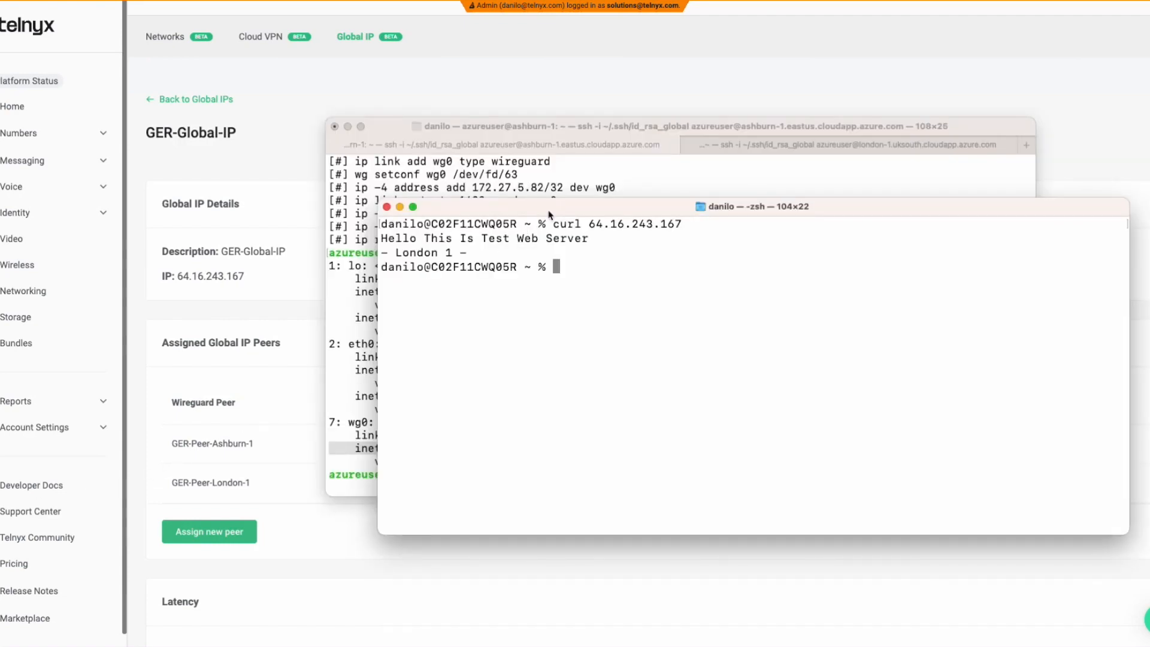
{"action": "left_click_drag", "start_coordinate": [547, 210], "coordinate": [583, 224]}
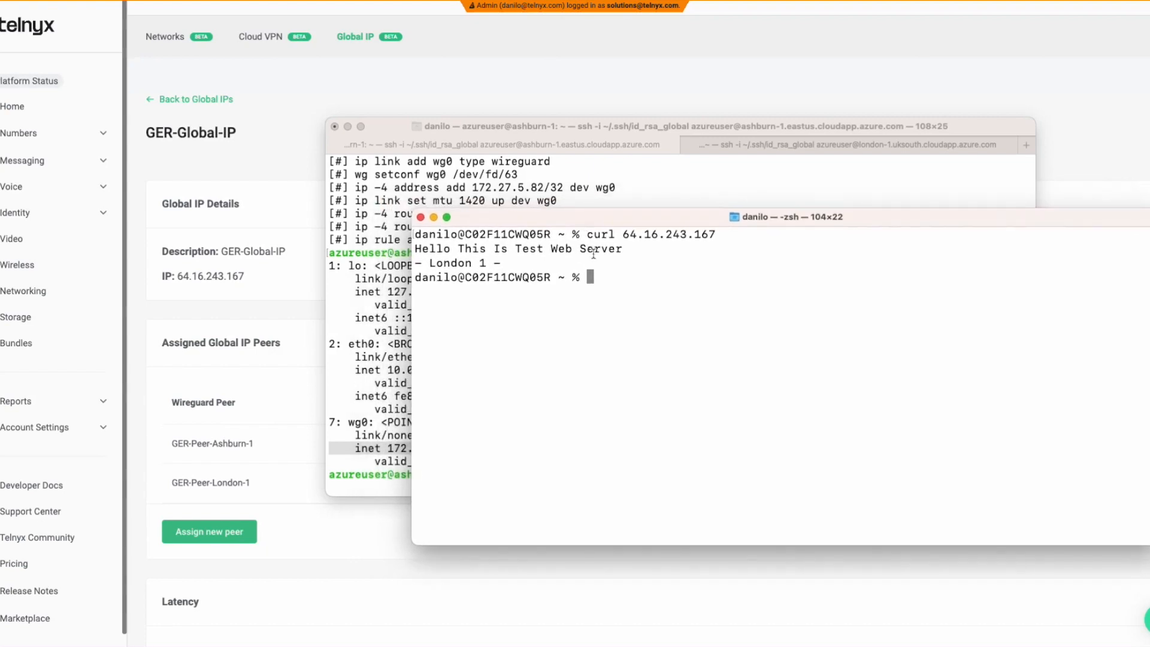
{"action": "key", "text": "Up"}
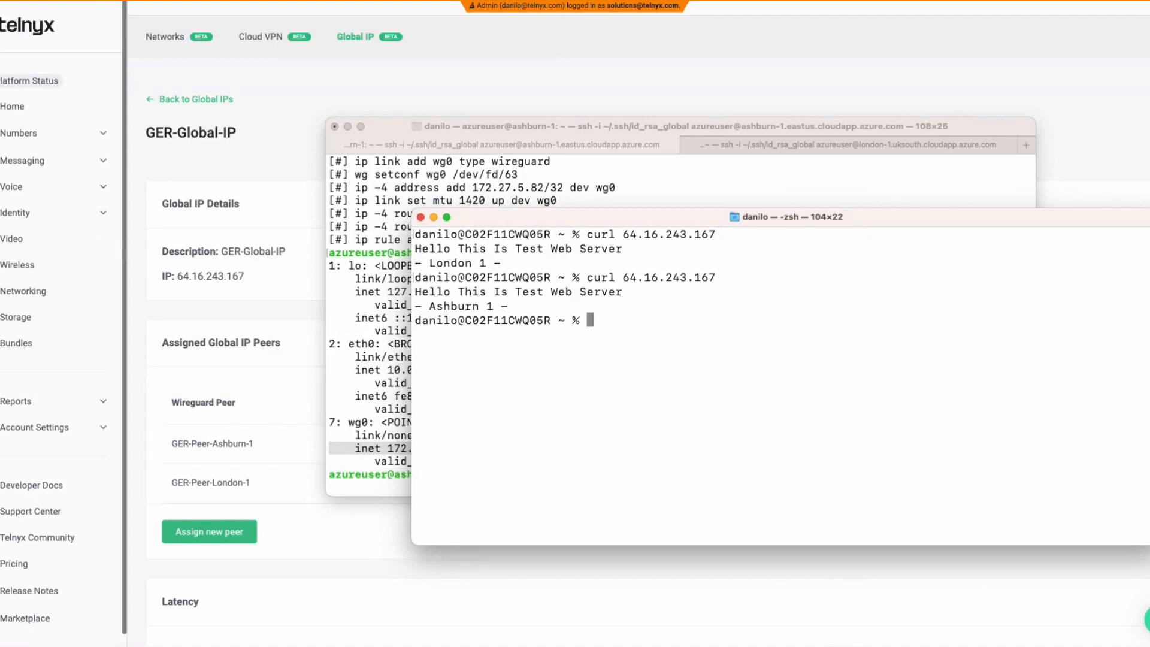
Disable maintenance mode for GER-Peer-London-1 in the Telnyx portal and rerun curl 64.16.243.167 in the local terminal.
{"action": "key", "text": "super+Tab"}
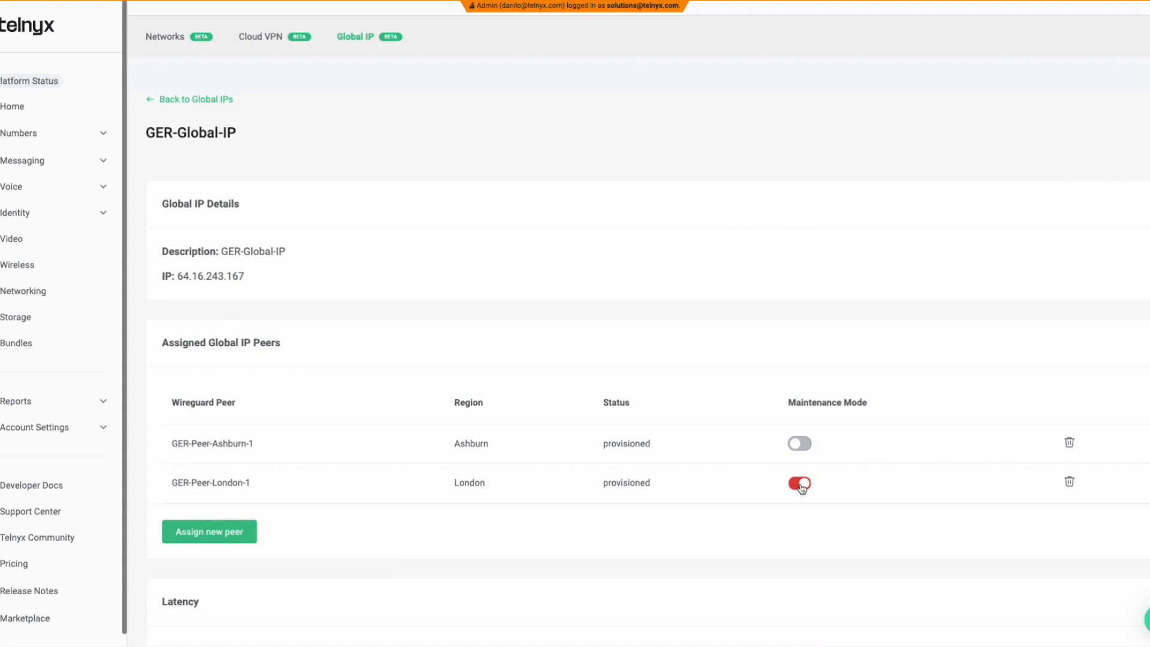
{"action": "left_click", "coordinate": [798, 481]}
{"action": "left_click", "coordinate": [1, 488]}
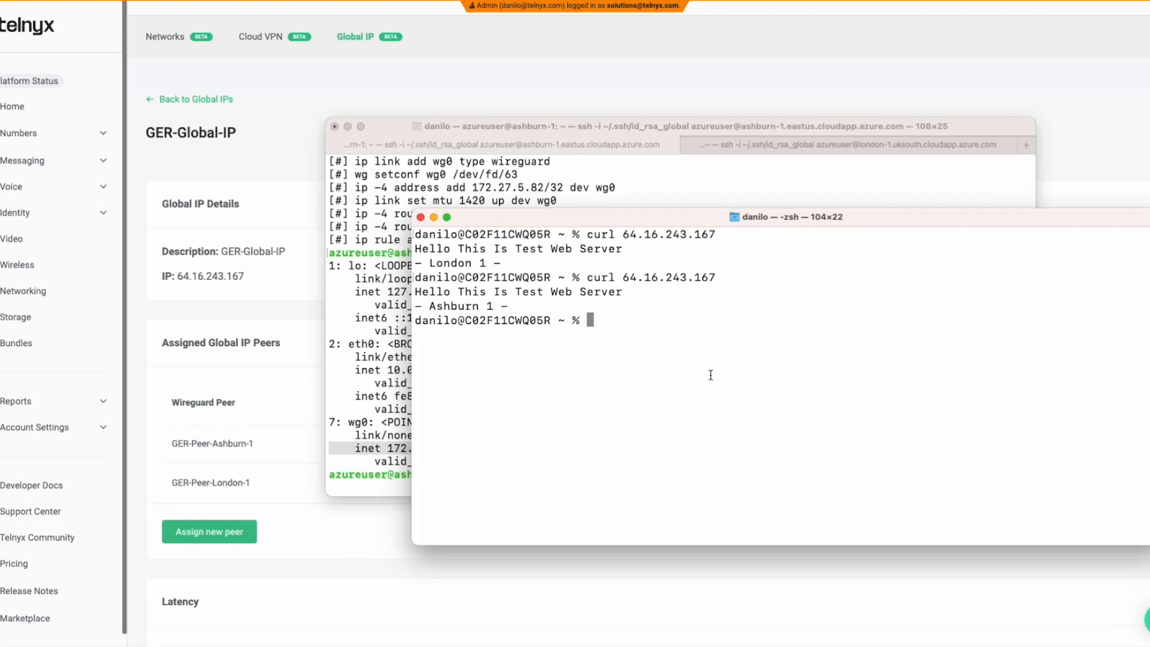
{"action": "key", "text": "Up"}
{"action": "key", "text": "Return"}
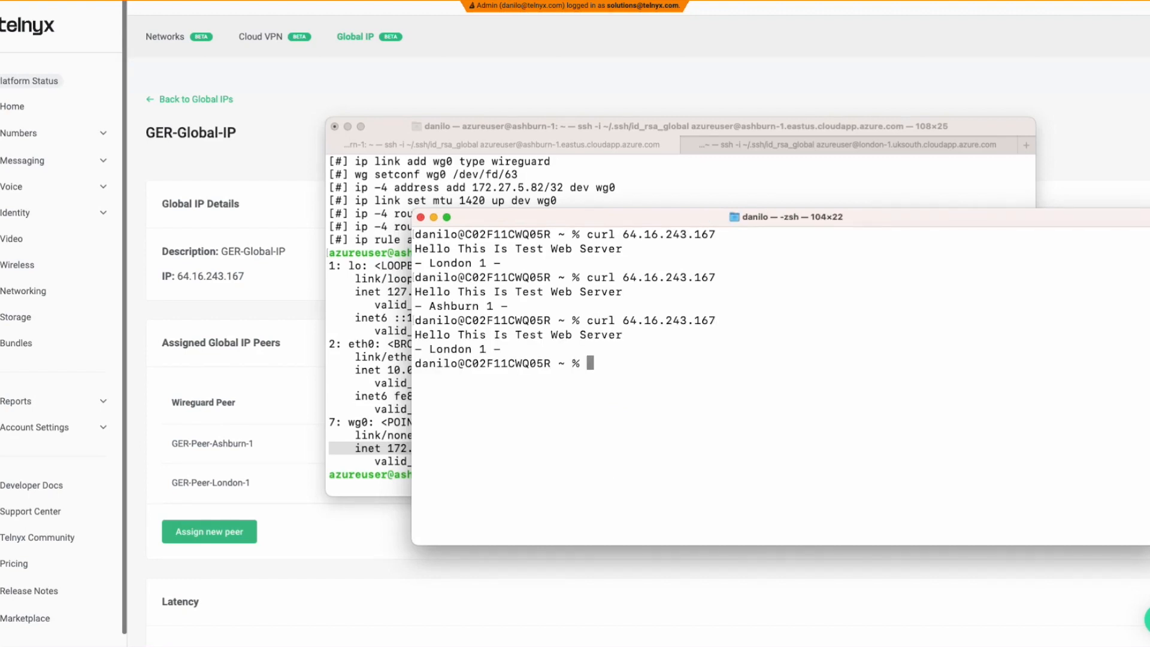